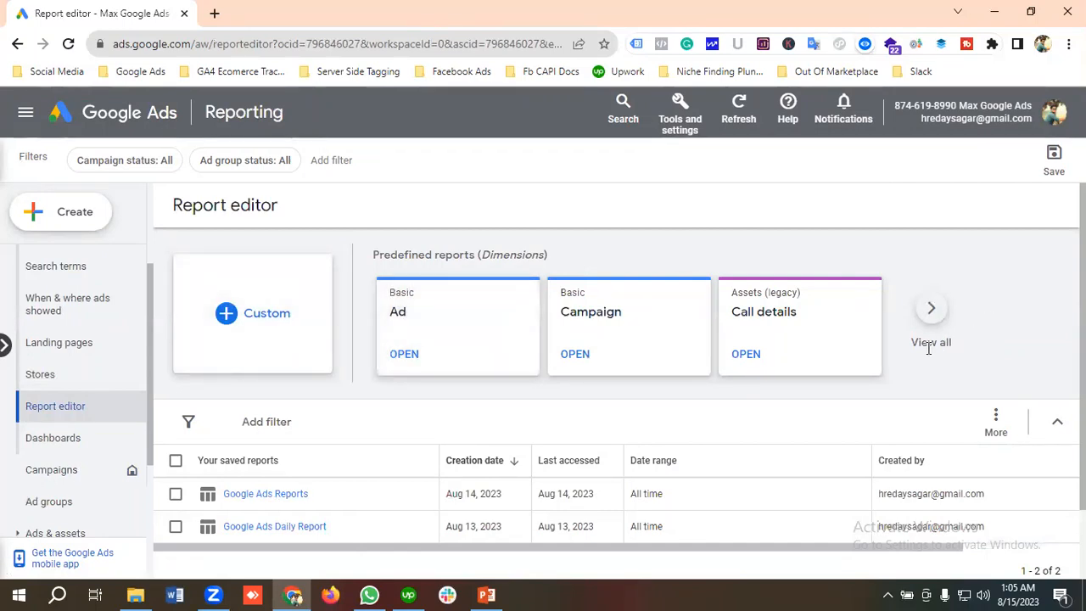
# Step: Open the full list of predefined reports and review the report types in every category from Basic to Other
pyautogui.click(932, 312)
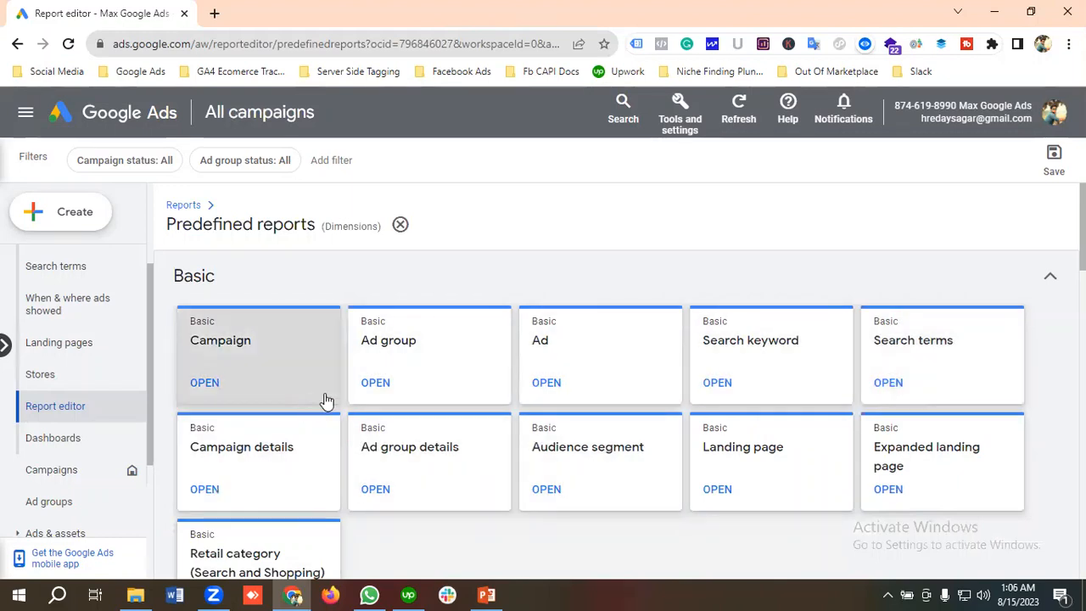
pyautogui.scroll(-1, 318, 400)
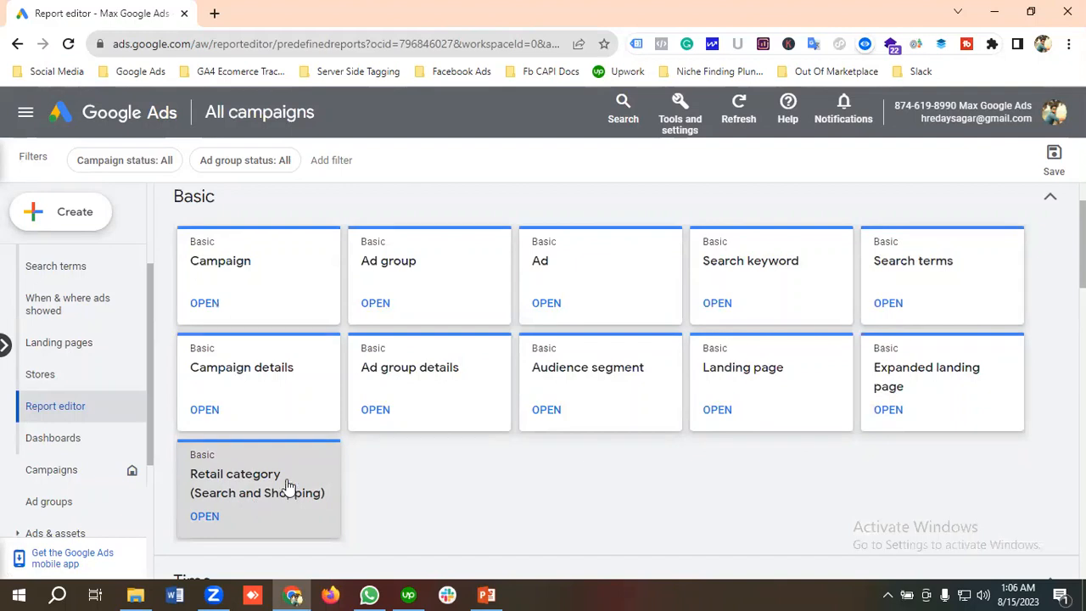
pyautogui.scroll(2, 289, 486)
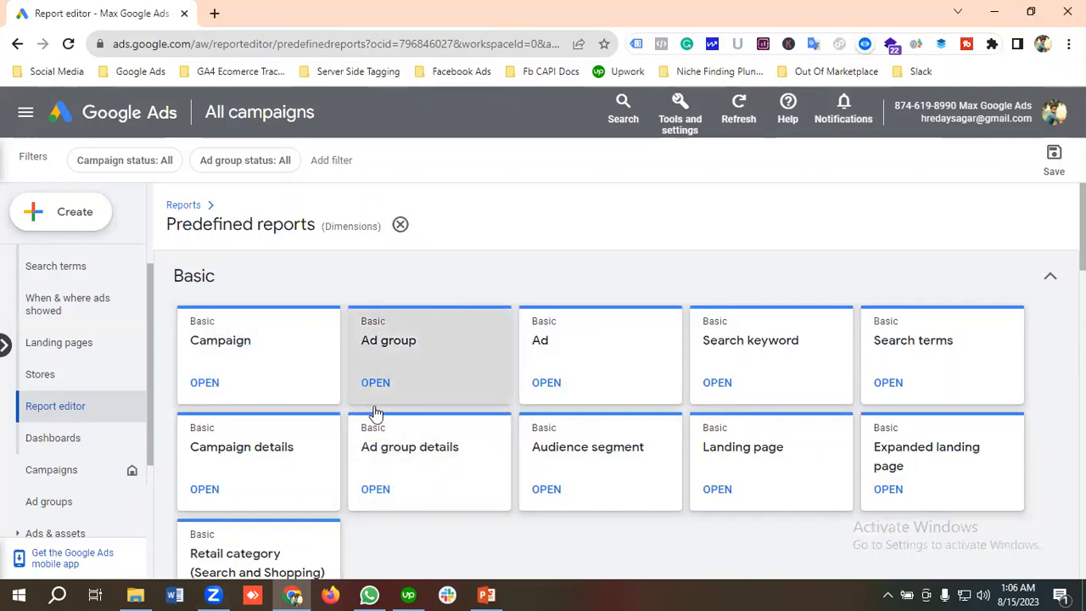
pyautogui.scroll(-4, 379, 409)
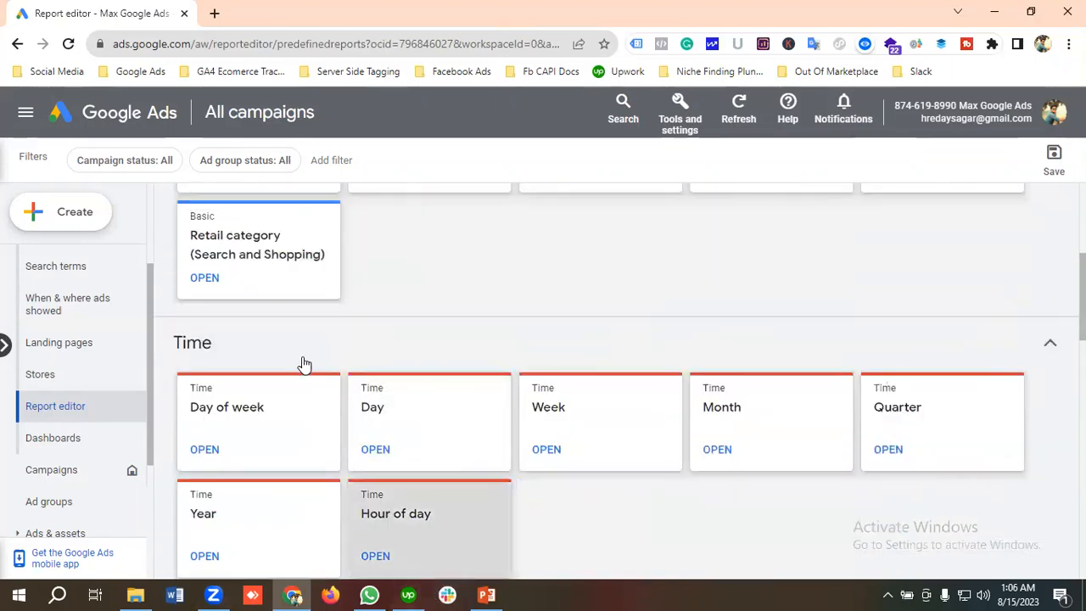
pyautogui.scroll(-1, 306, 357)
pyautogui.scroll(1, 311, 342)
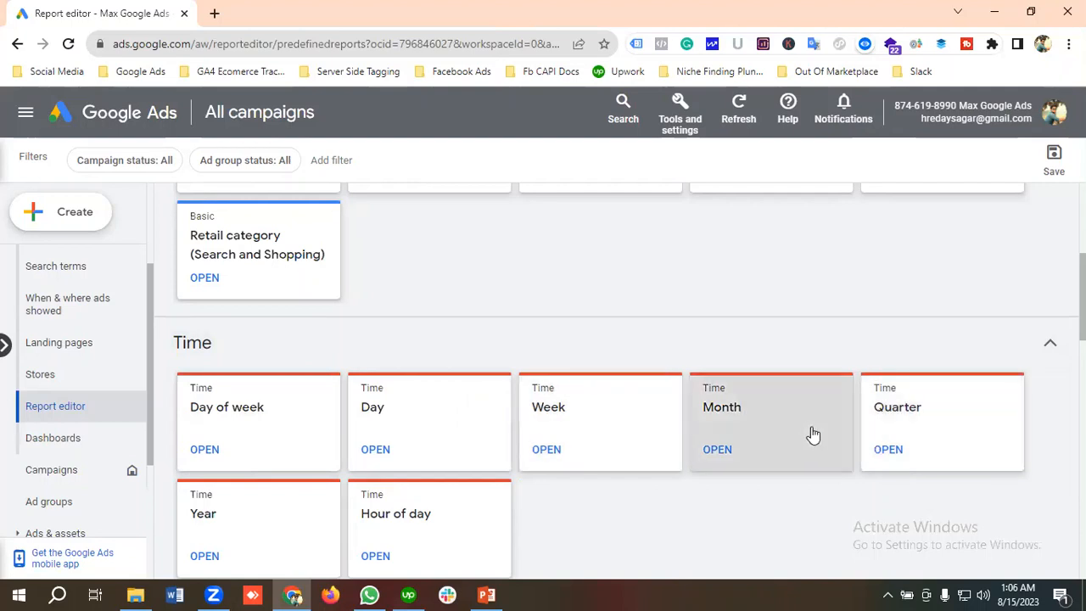
pyautogui.scroll(-1, 296, 440)
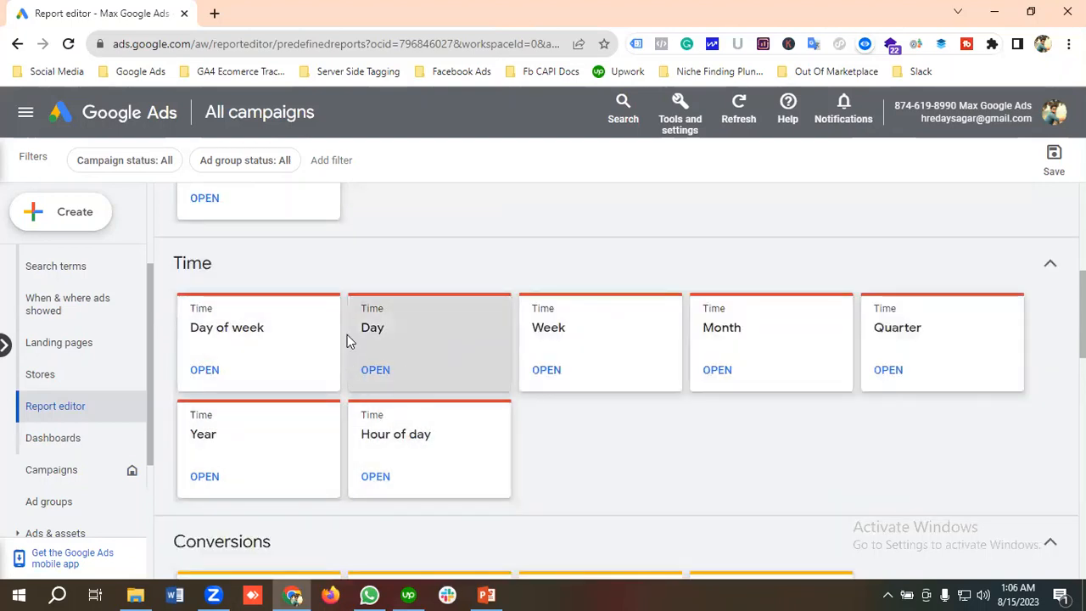
pyautogui.scroll(-2, 402, 338)
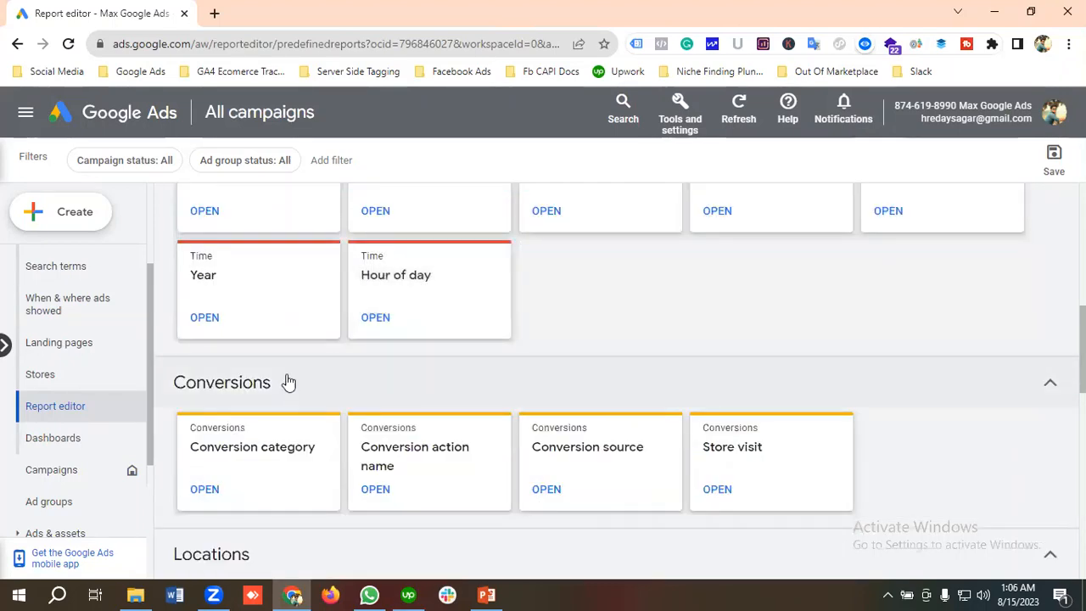
pyautogui.scroll(-1, 286, 381)
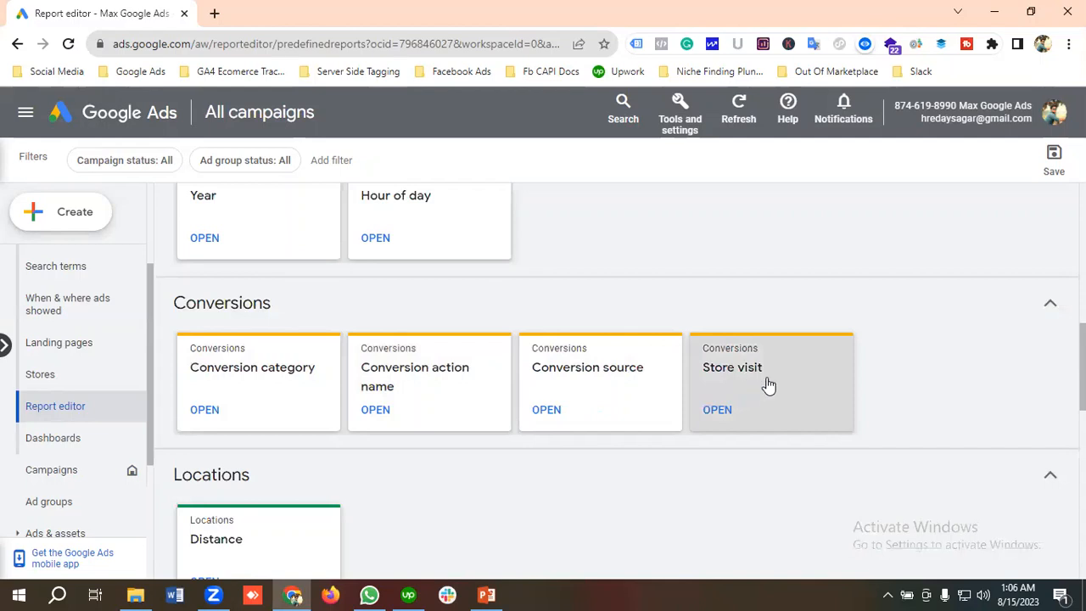
pyautogui.scroll(-2, 543, 384)
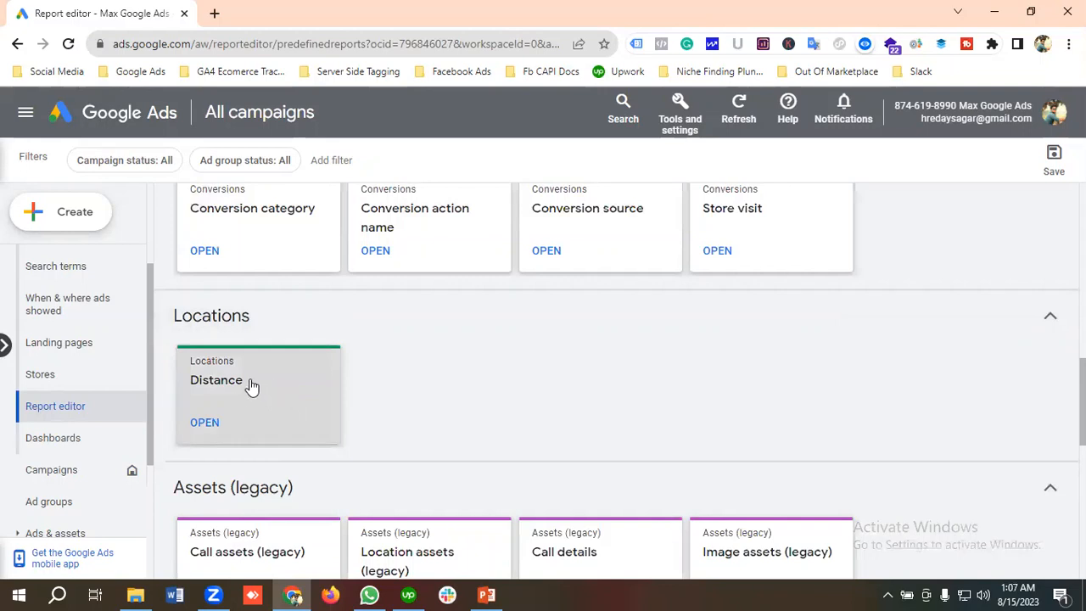
pyautogui.scroll(-2, 428, 359)
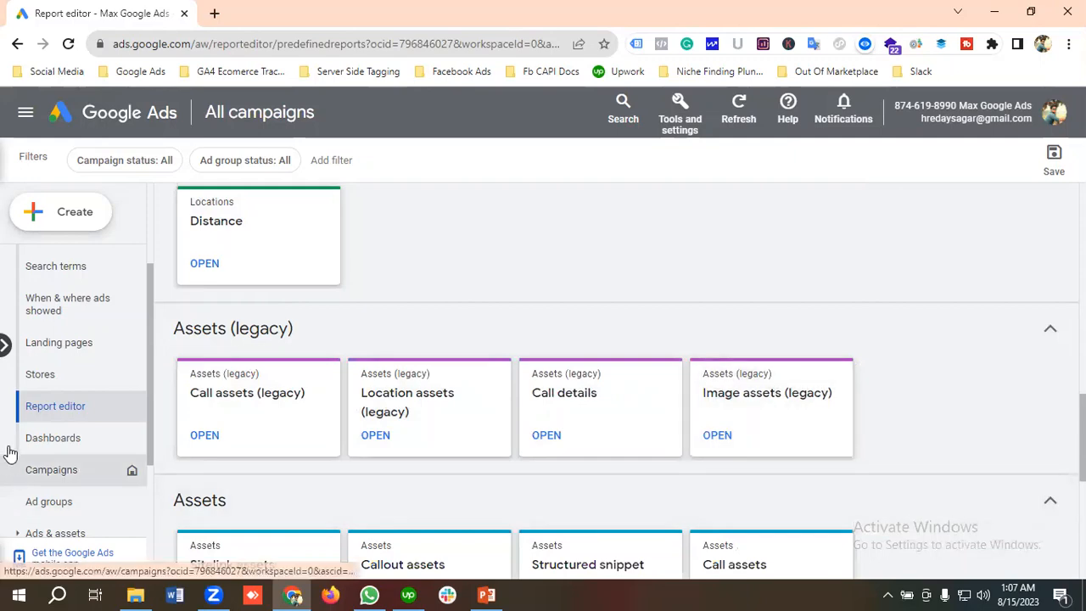
pyautogui.scroll(-1, 604, 377)
pyautogui.scroll(-1, 509, 379)
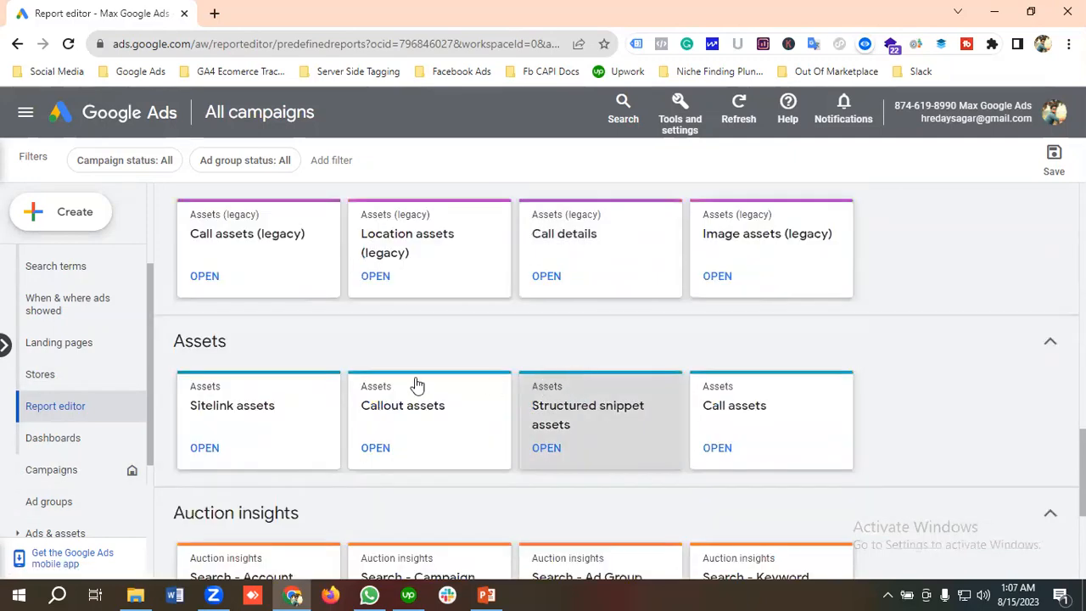
pyautogui.scroll(-1, 340, 344)
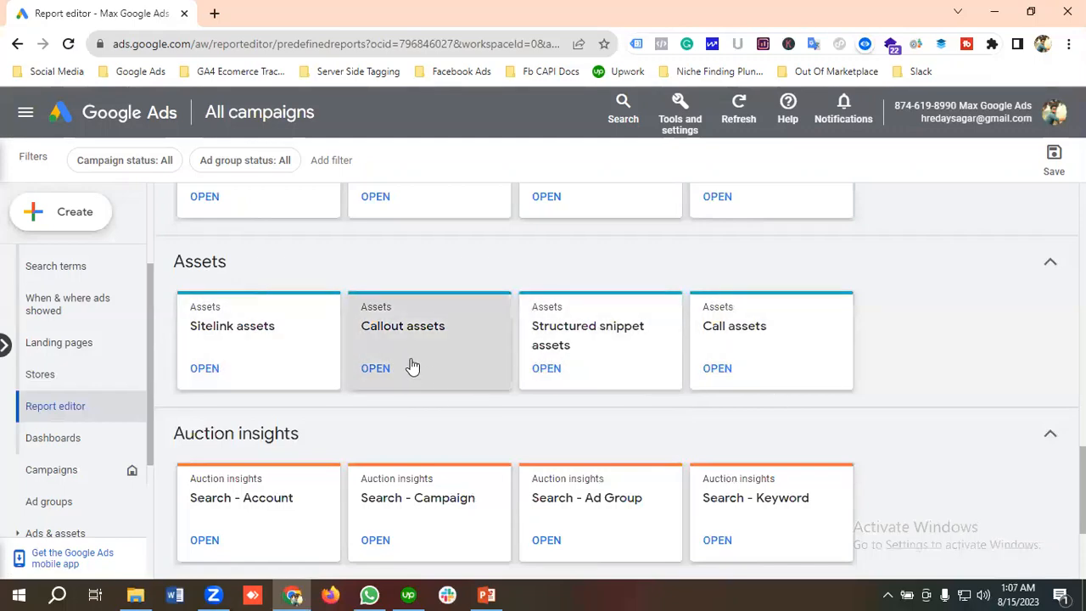
pyautogui.scroll(-1, 413, 371)
pyautogui.scroll(-1, 305, 371)
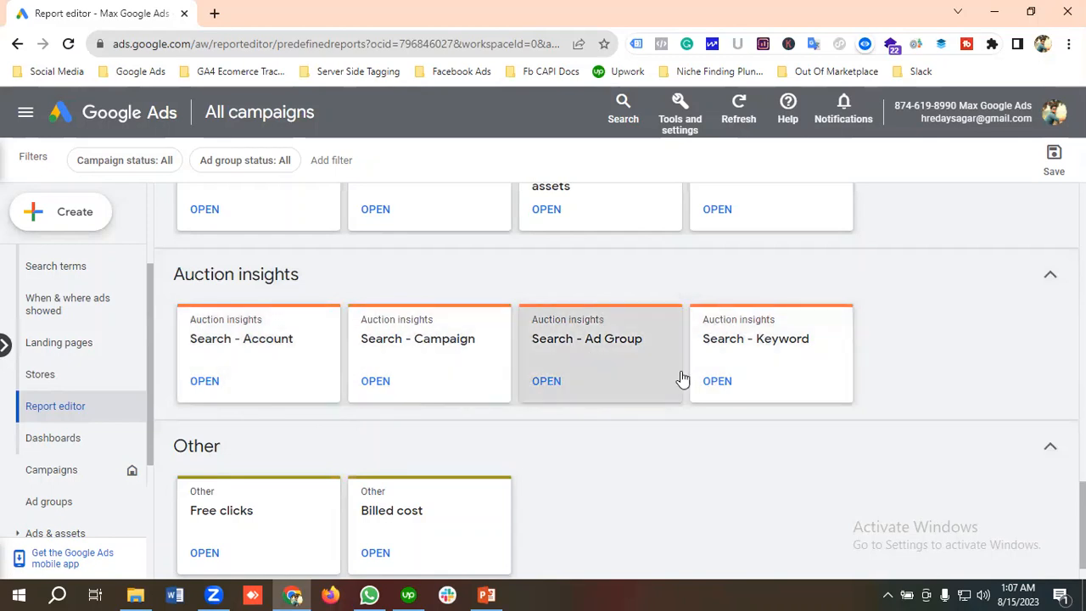
pyautogui.scroll(-1, 487, 350)
pyautogui.scroll(1, 551, 353)
pyautogui.scroll(-1, 509, 355)
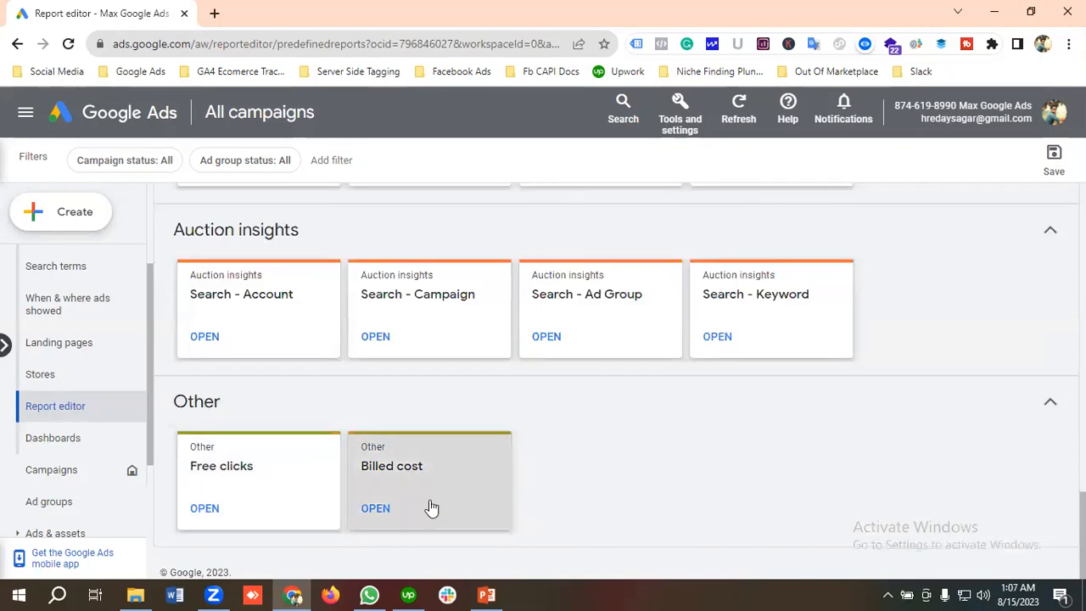
# Step: Open the predefined Campaign report from the Basic category
pyautogui.scroll(10, 381, 431)
pyautogui.scroll(5, 381, 434)
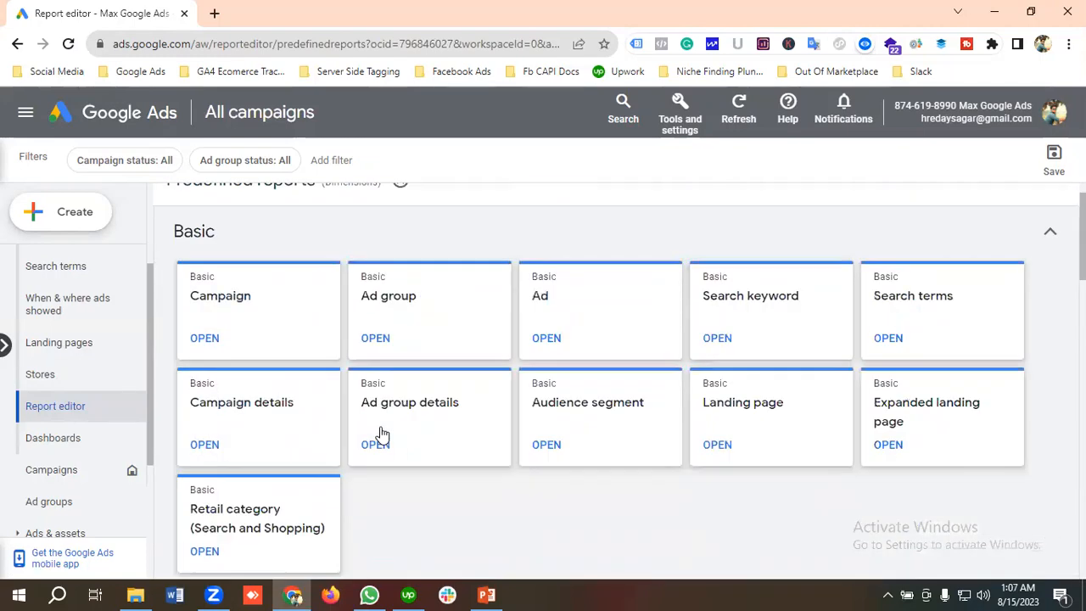
pyautogui.click(230, 345)
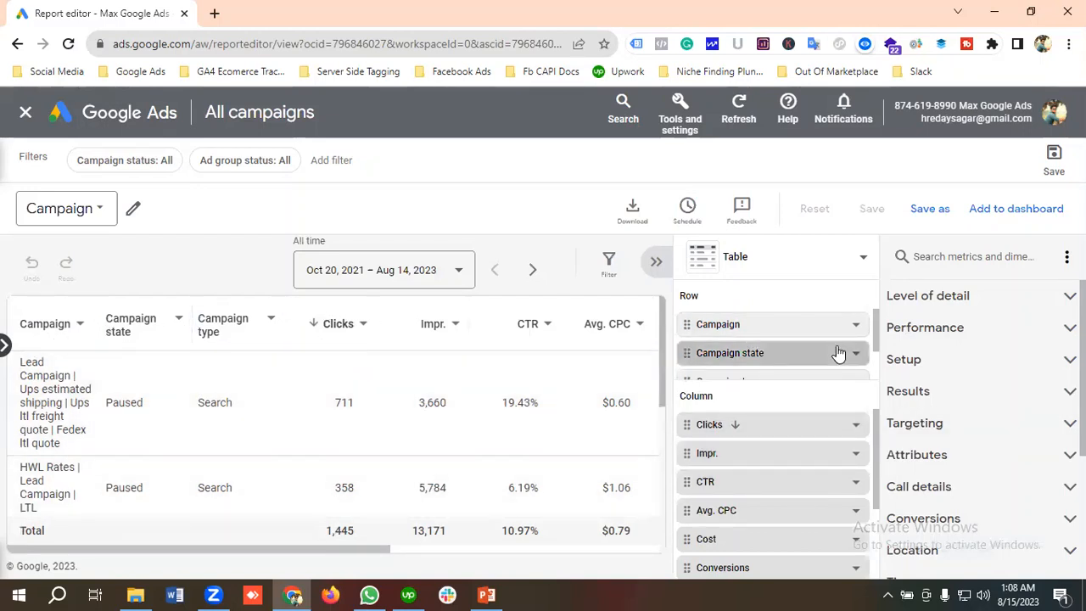
# Step: Examine which fields the Campaign report uses for its rows and columns
pyautogui.scroll(-1, 775, 335)
pyautogui.scroll(1, 781, 339)
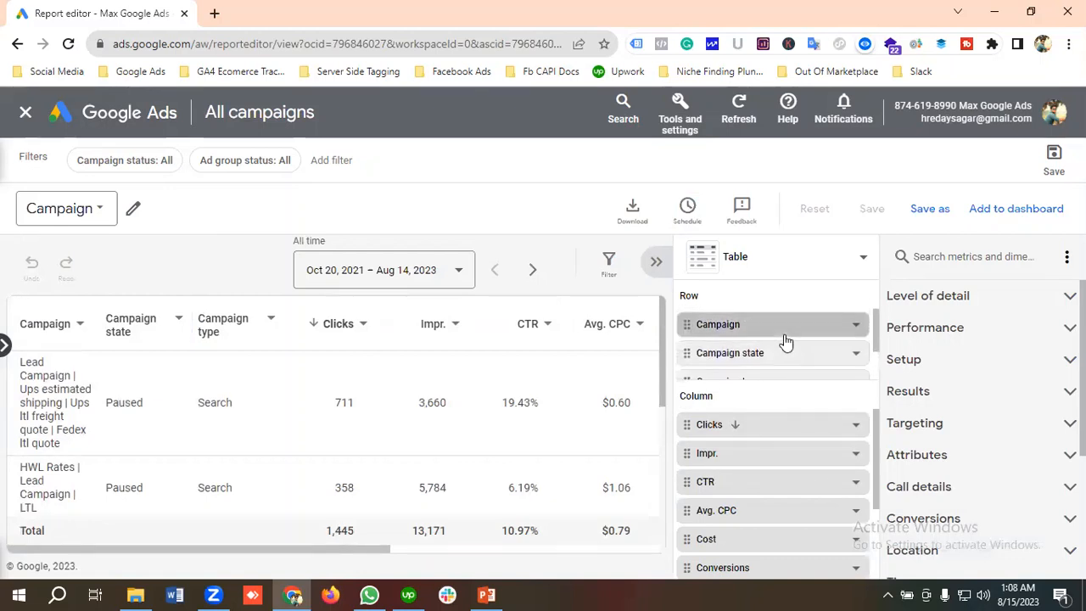
pyautogui.scroll(-1, 782, 342)
pyautogui.scroll(1, 784, 344)
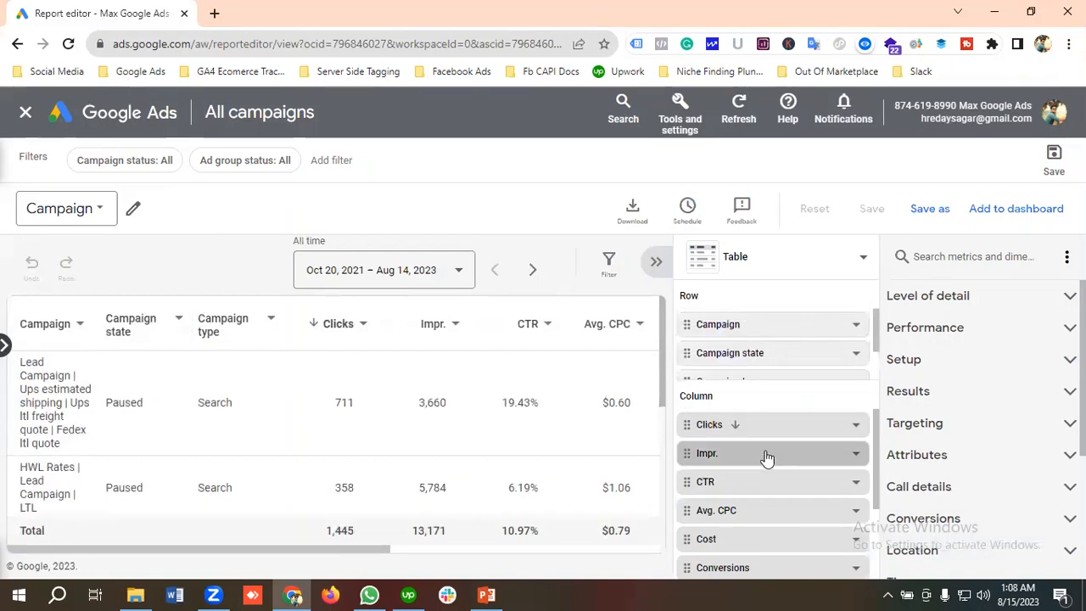
pyautogui.scroll(-2, 772, 463)
pyautogui.scroll(2, 773, 463)
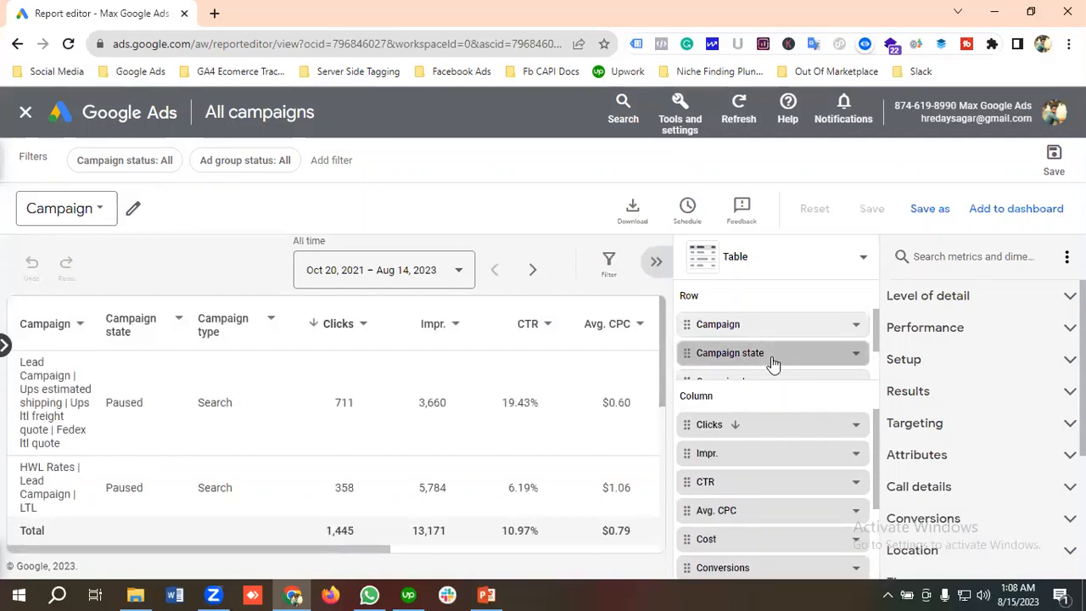
pyautogui.scroll(-1, 788, 352)
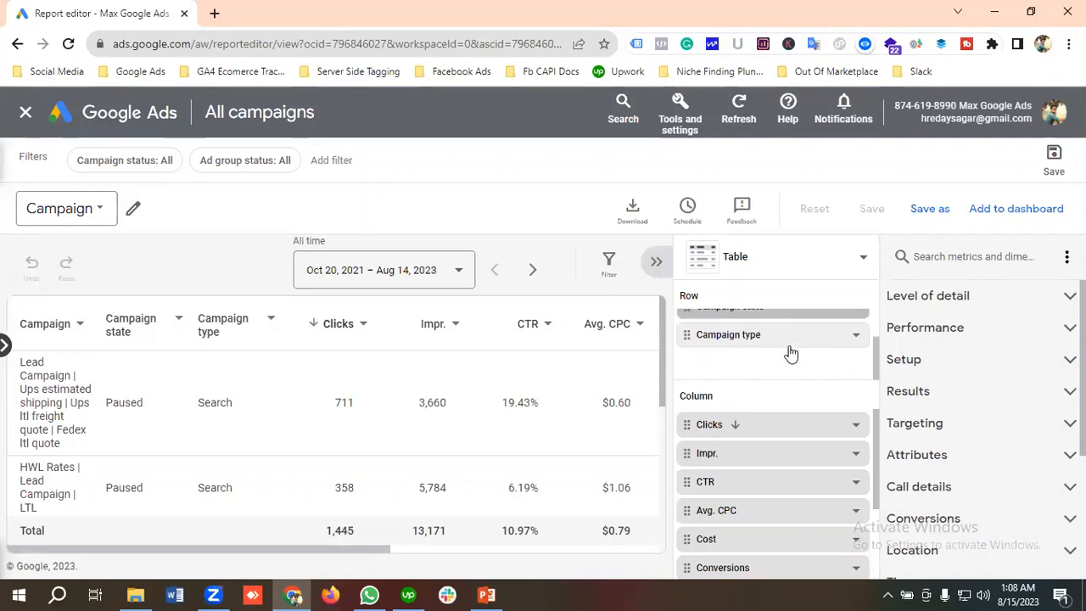
pyautogui.scroll(1, 788, 351)
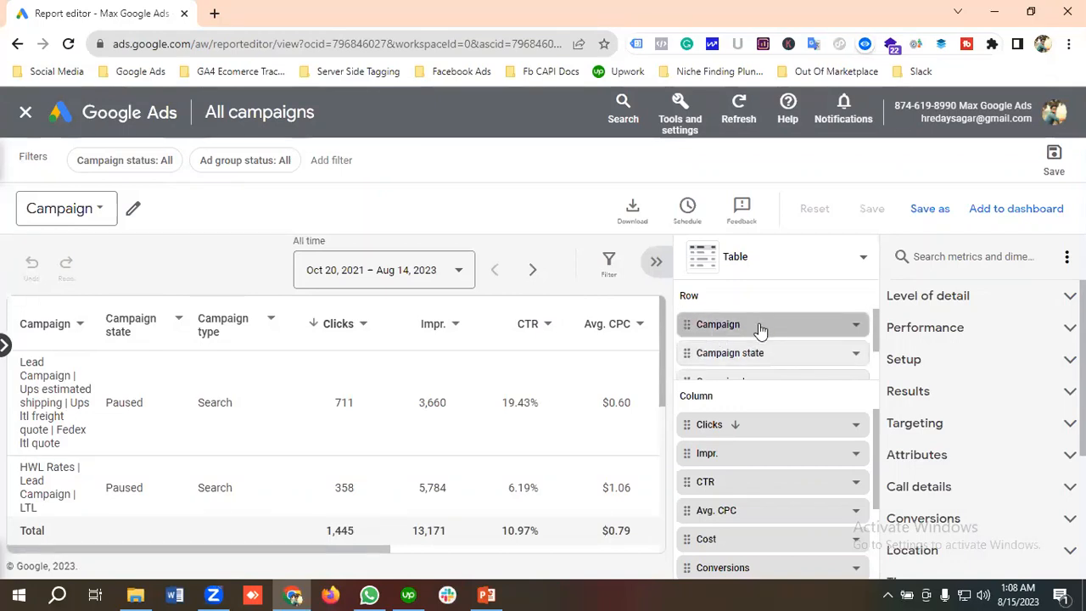
pyautogui.scroll(-2, 774, 348)
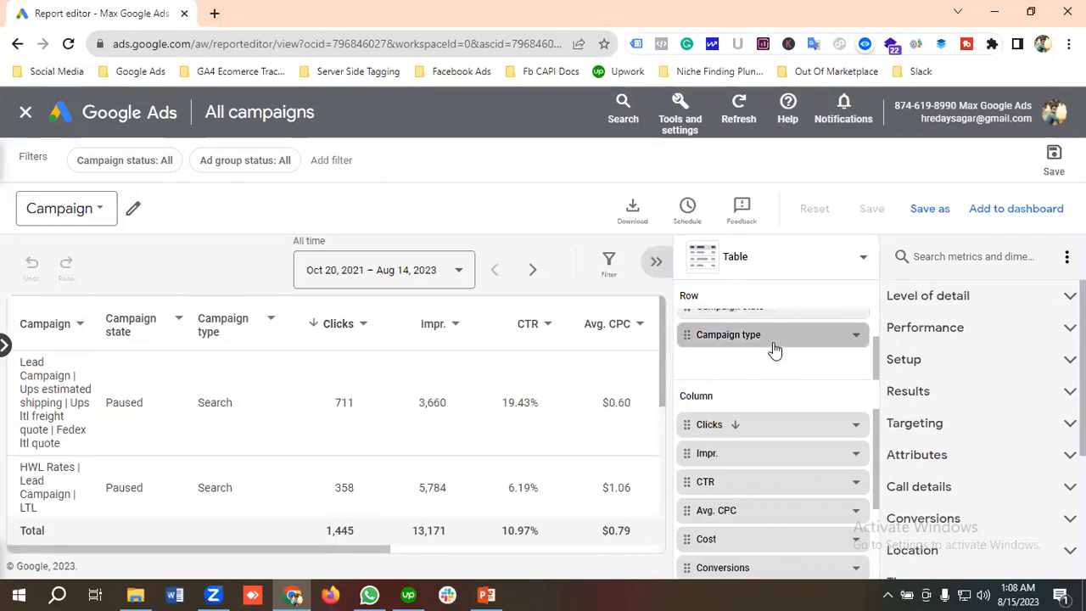
pyautogui.scroll(2, 774, 349)
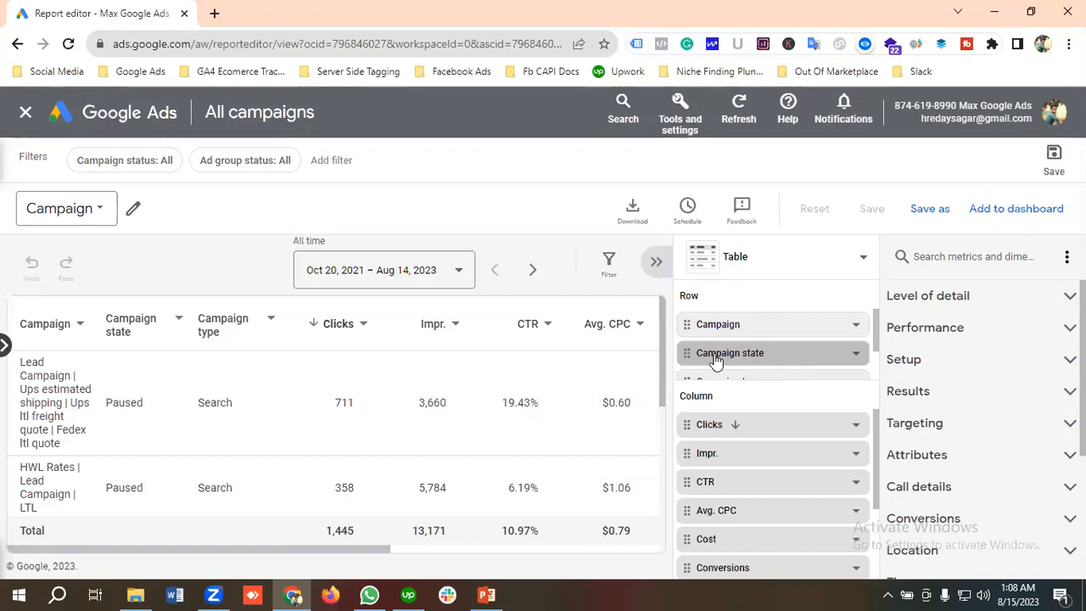
# Step: Remove the Campaign state and Campaign type fields from the report's rows
pyautogui.click(735, 356)
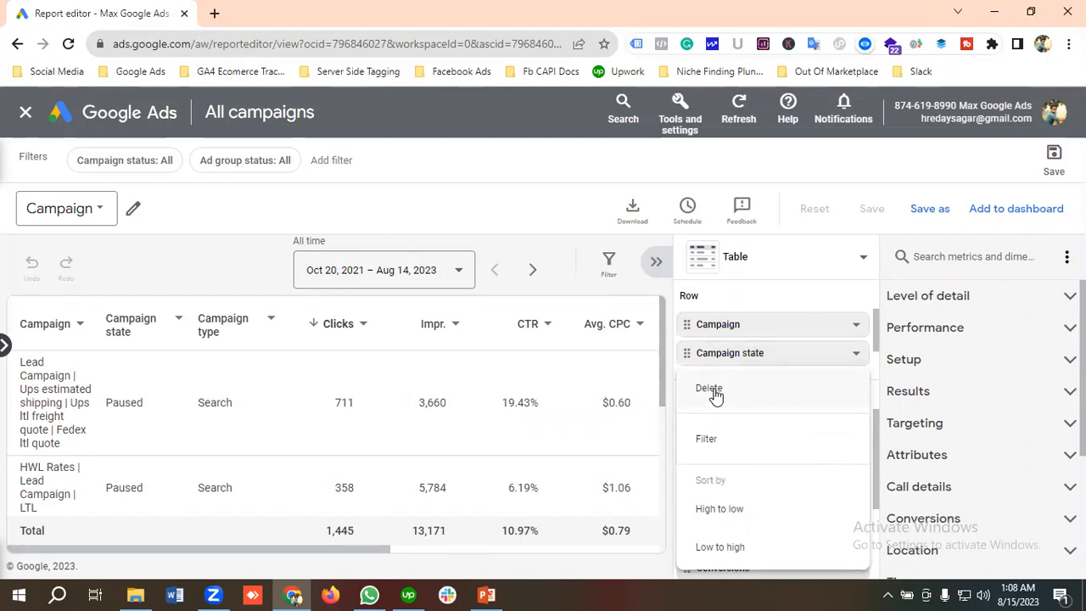
pyautogui.click(712, 391)
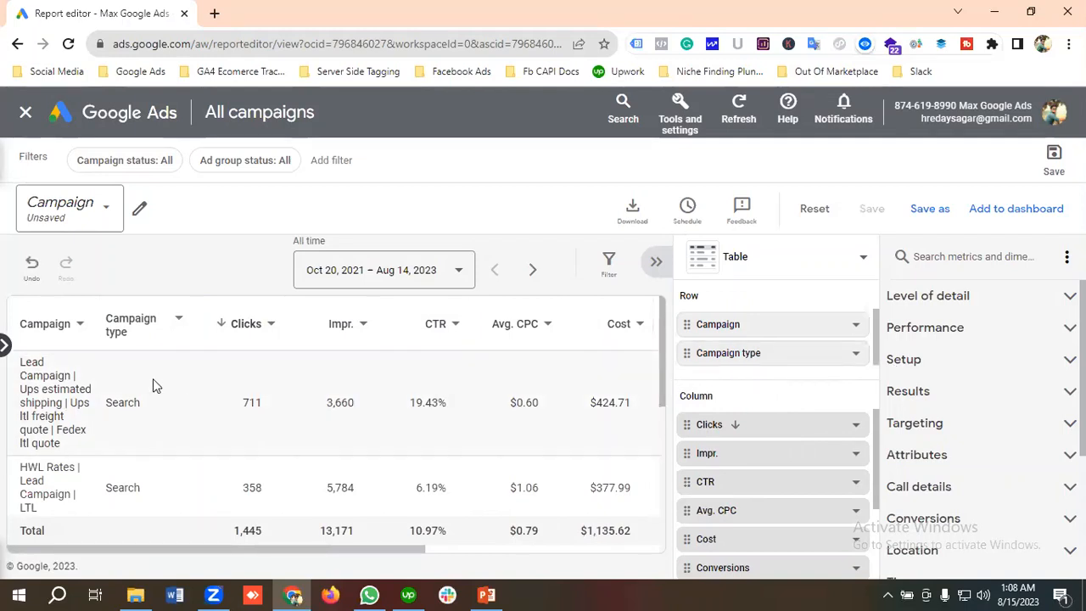
pyautogui.click(744, 358)
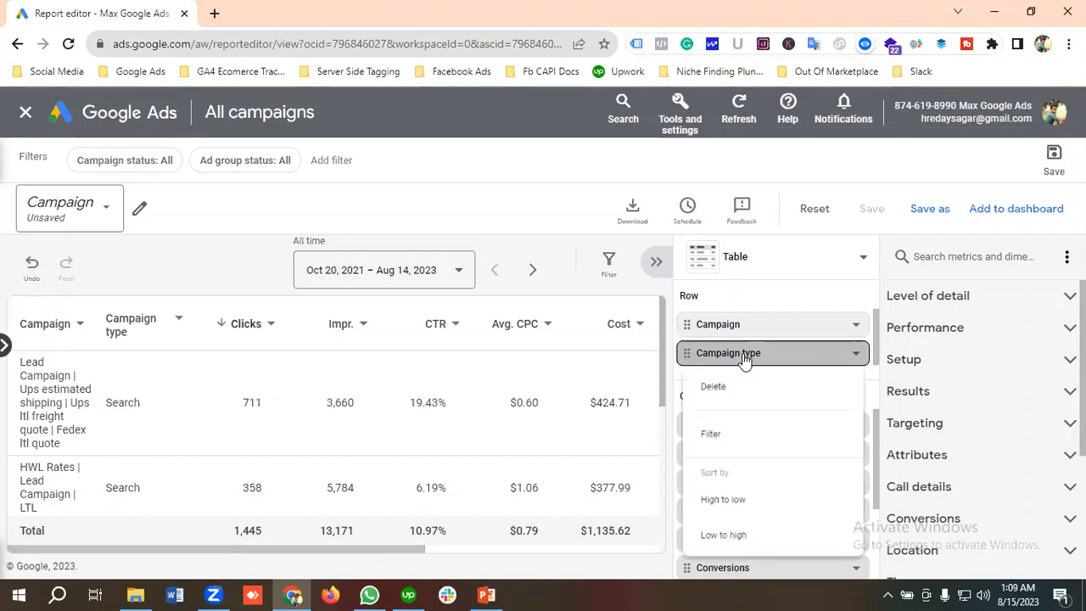
pyautogui.click(715, 392)
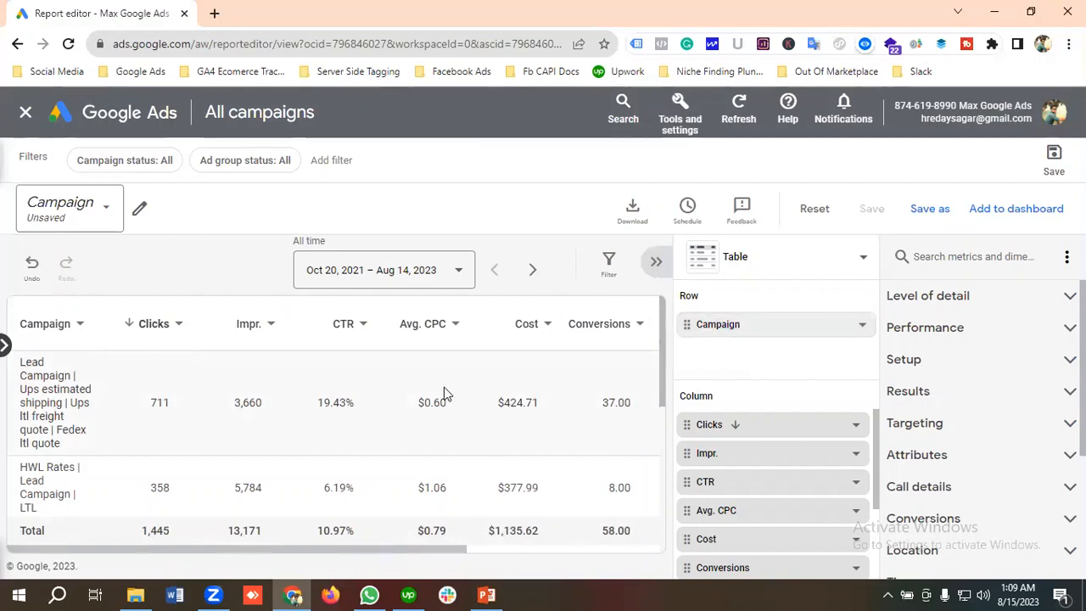
# Step: Add Ad group from the Level of detail fields to the report's rows and delete it again
pyautogui.click(982, 306)
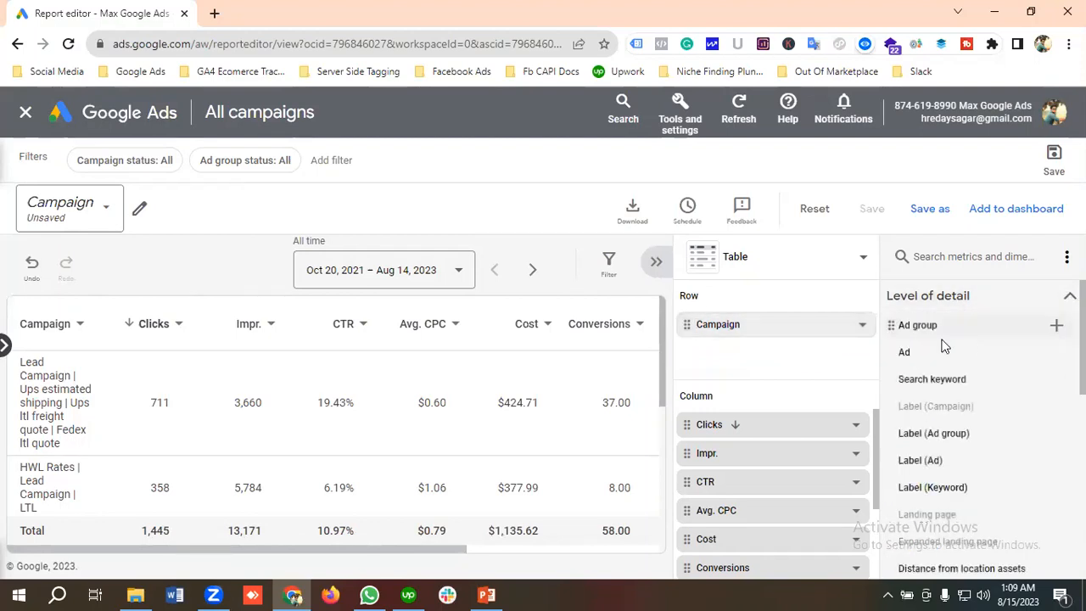
pyautogui.click(950, 328)
pyautogui.click(918, 326)
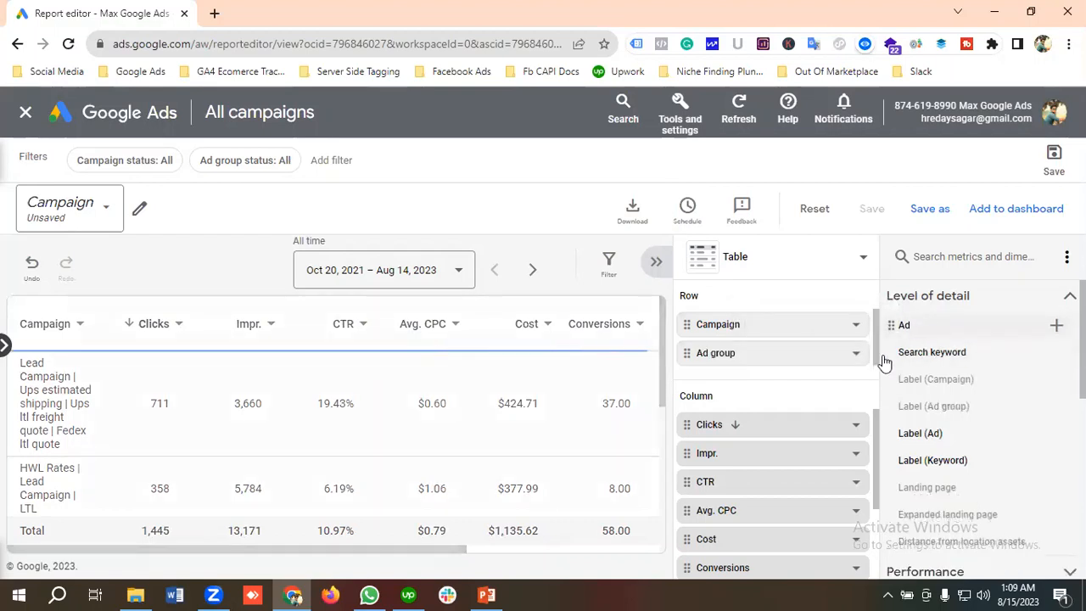
pyautogui.click(755, 357)
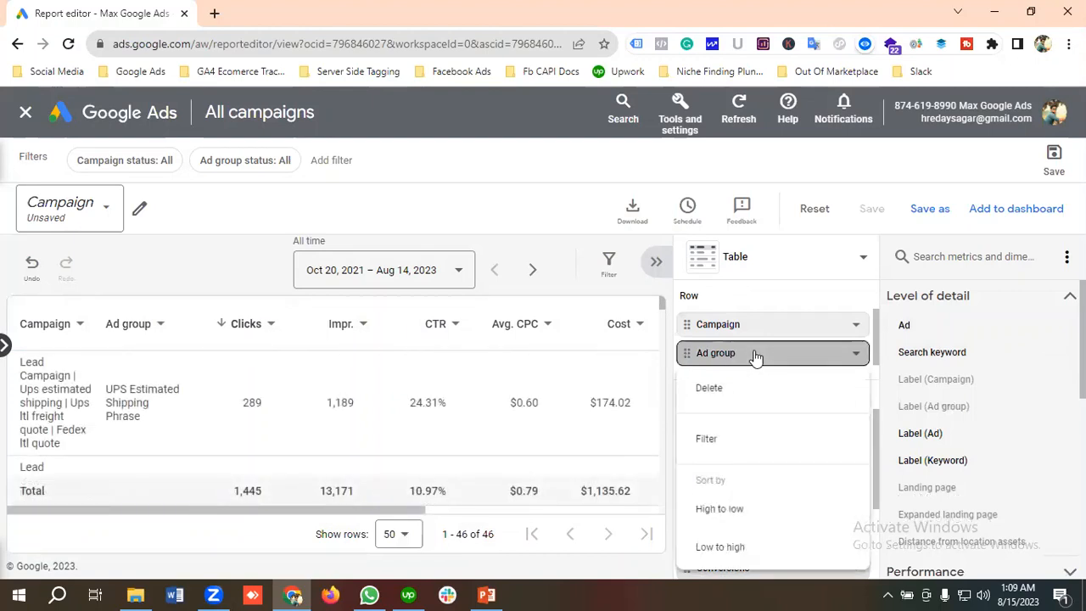
pyautogui.click(710, 390)
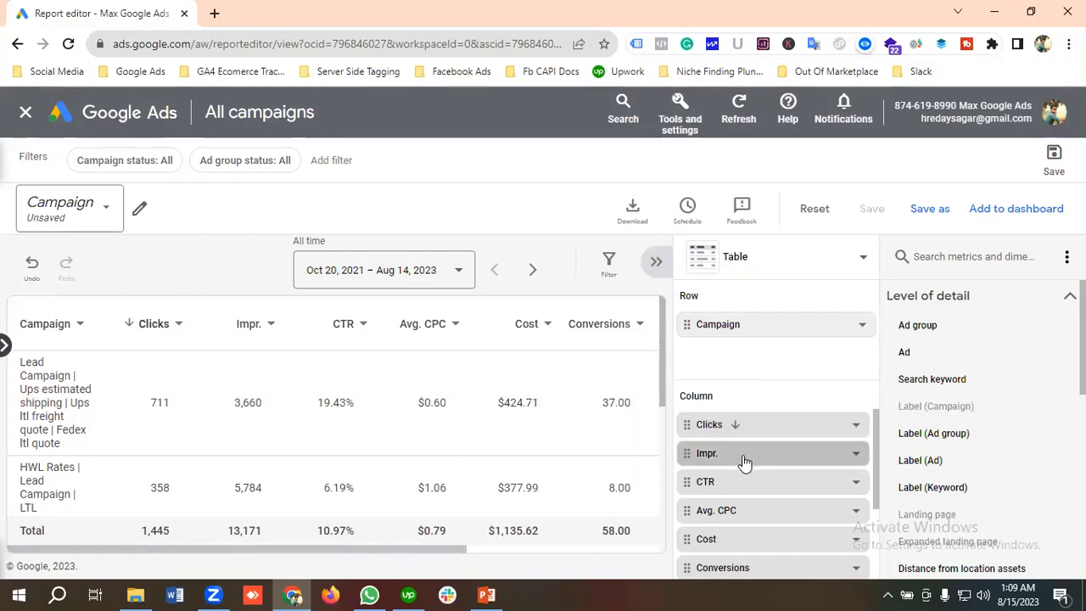
# Step: Remove the View-through conv. metric from the report's columns
pyautogui.scroll(-1, 764, 505)
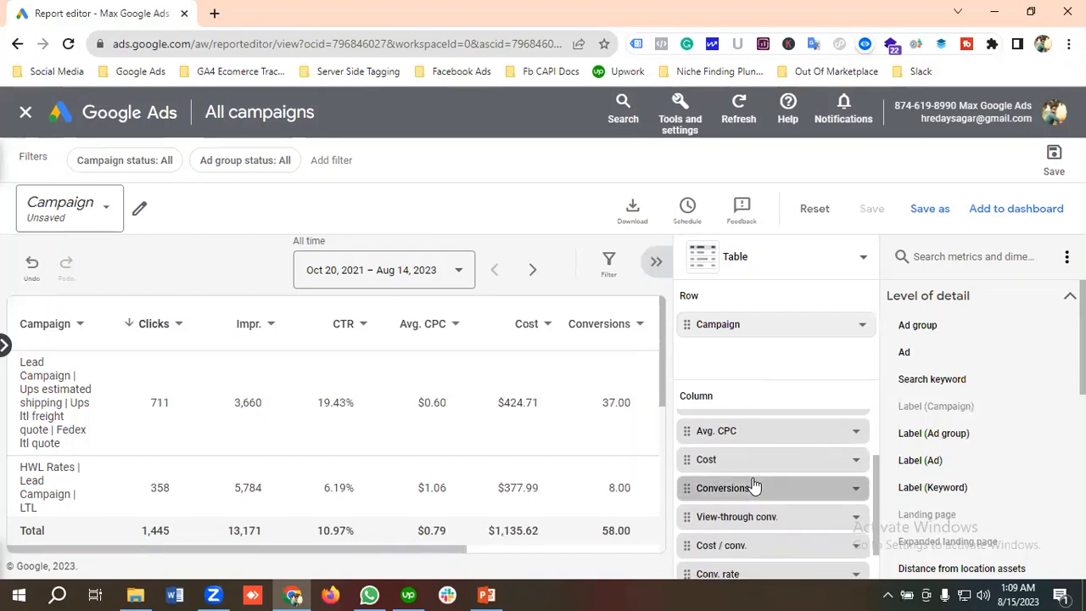
pyautogui.scroll(-1, 789, 486)
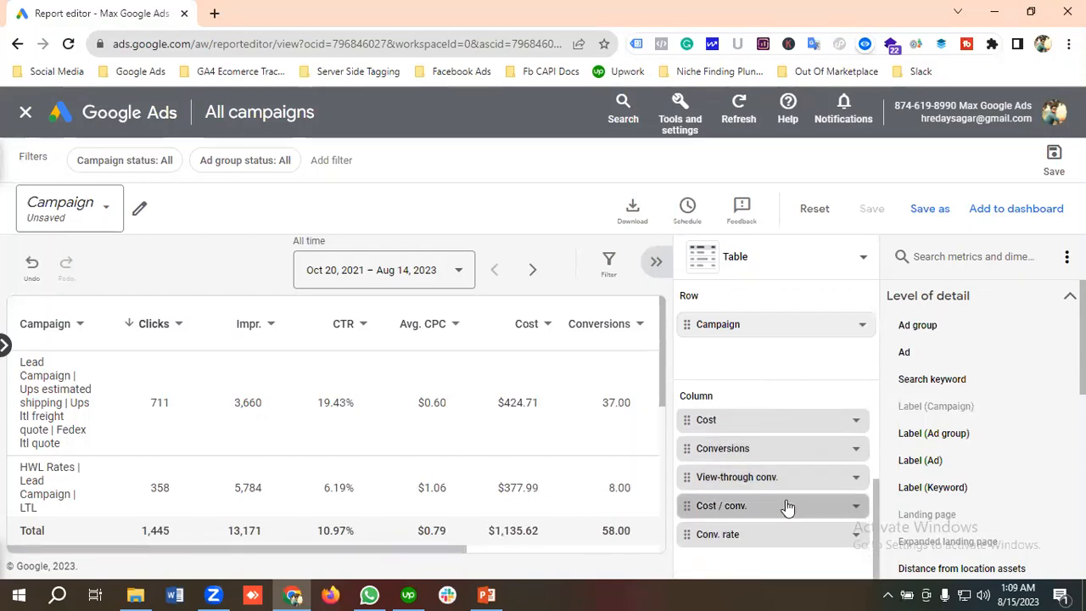
pyautogui.click(742, 488)
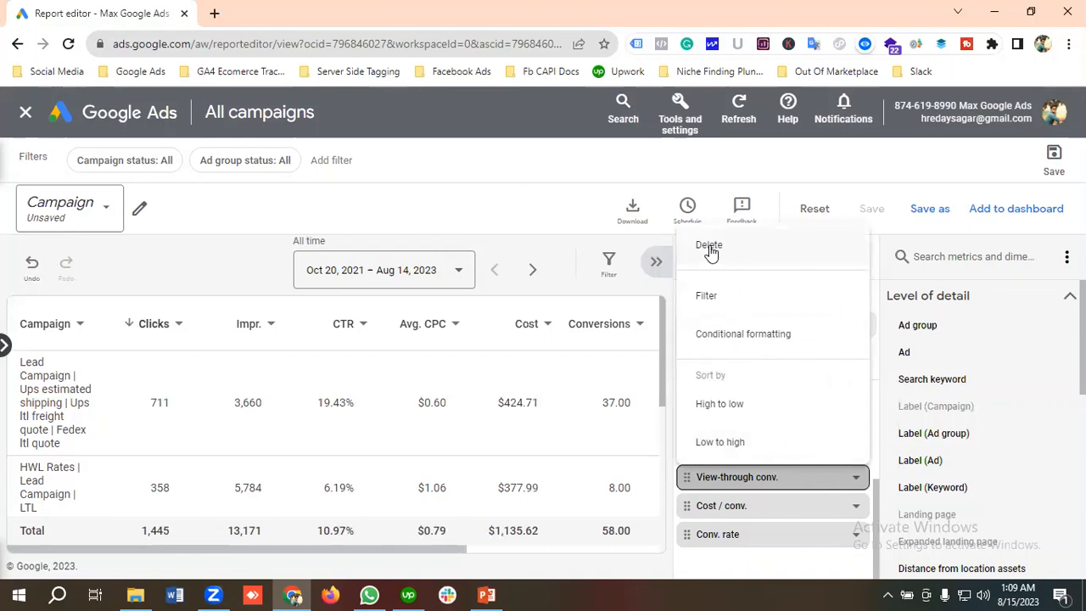
pyautogui.click(710, 246)
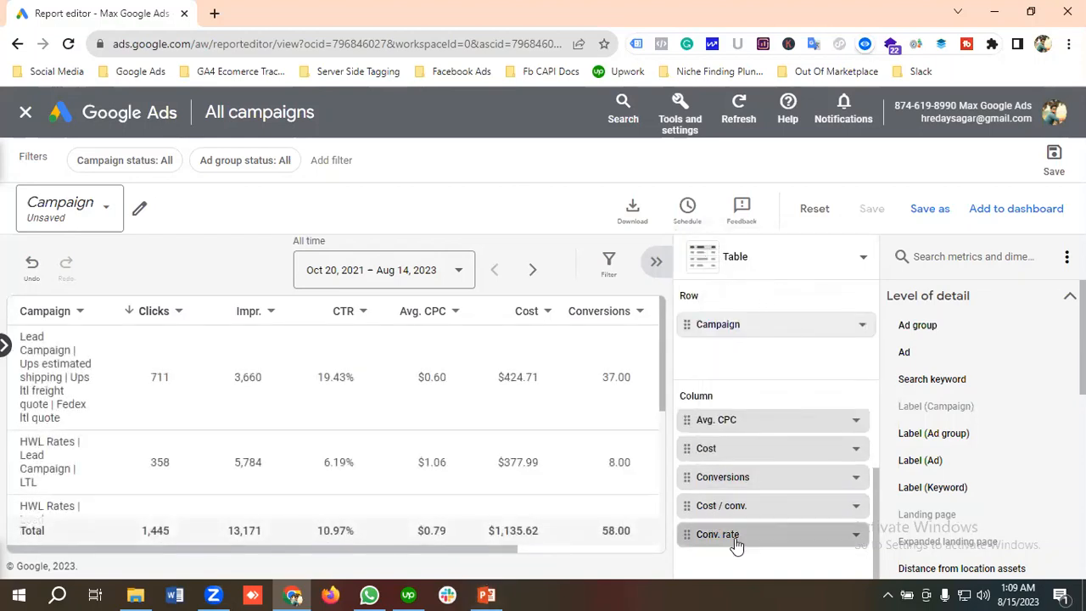
# Step: Filter the report's Clicks column to campaigns with more than 300 clicks
pyautogui.moveTo(460, 549); pyautogui.dragTo(375, 557)
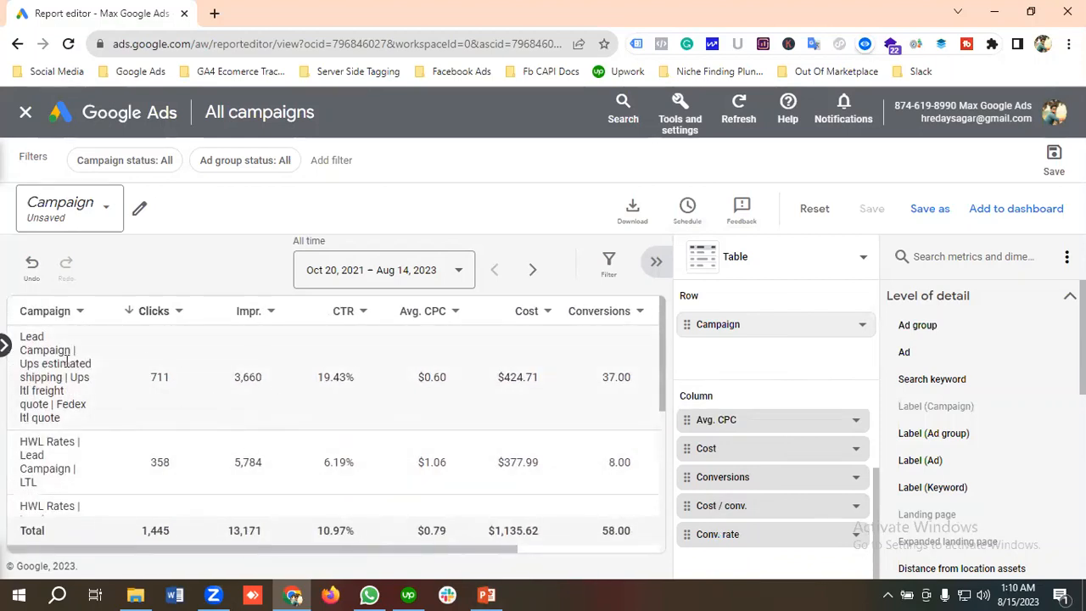
pyautogui.click(166, 316)
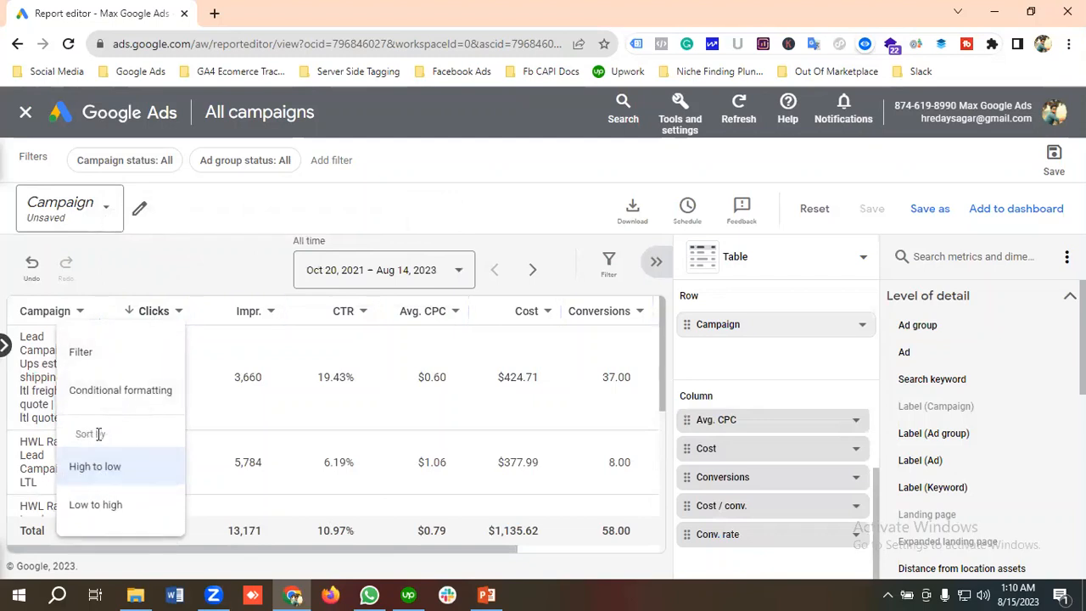
pyautogui.click(83, 353)
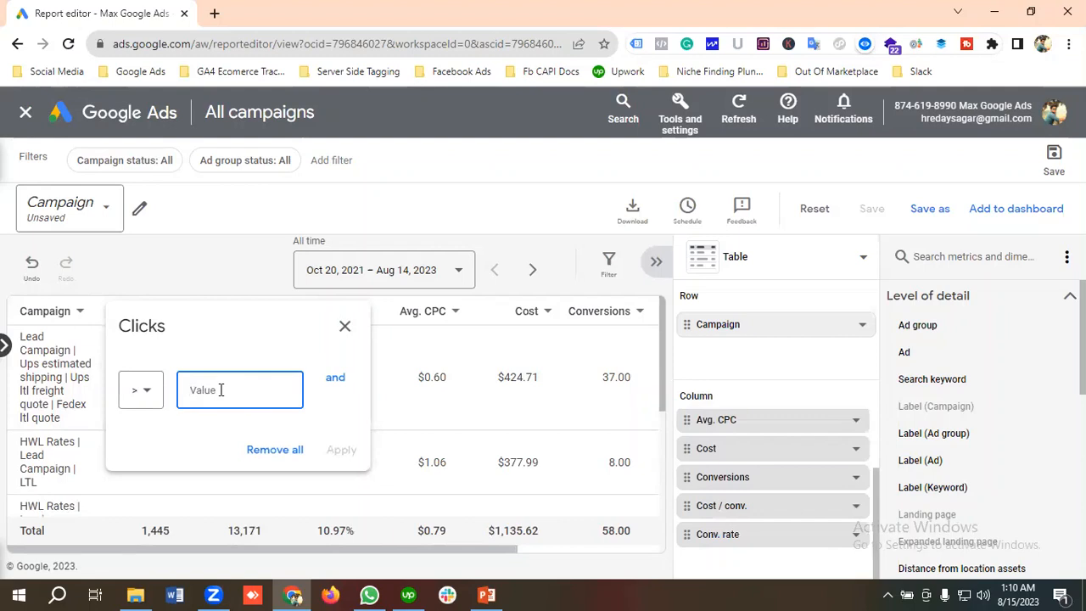
pyautogui.write('300')
pyautogui.click(342, 451)
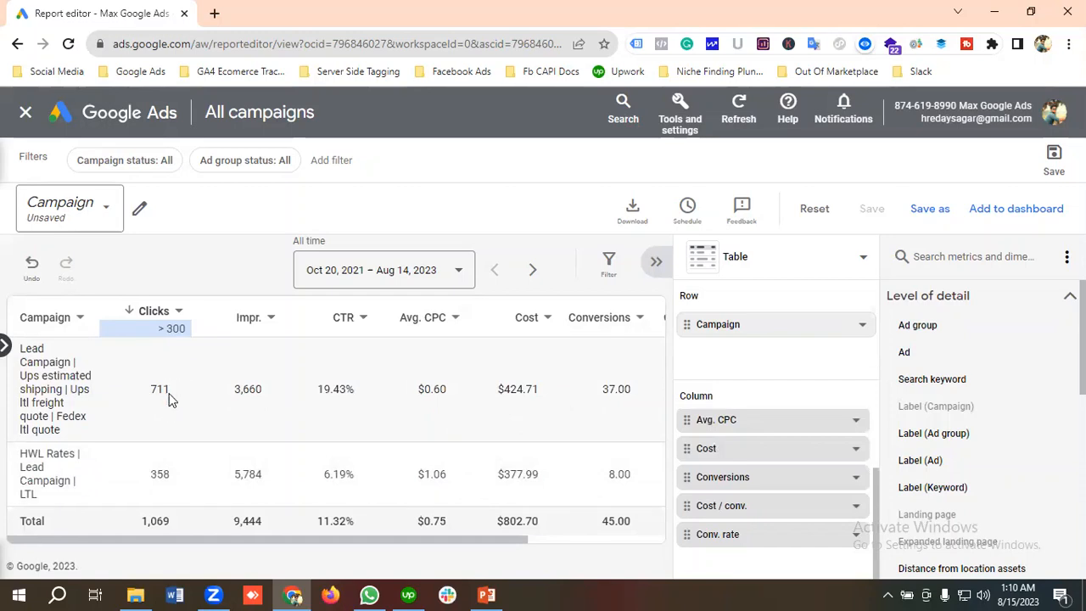
pyautogui.click(169, 316)
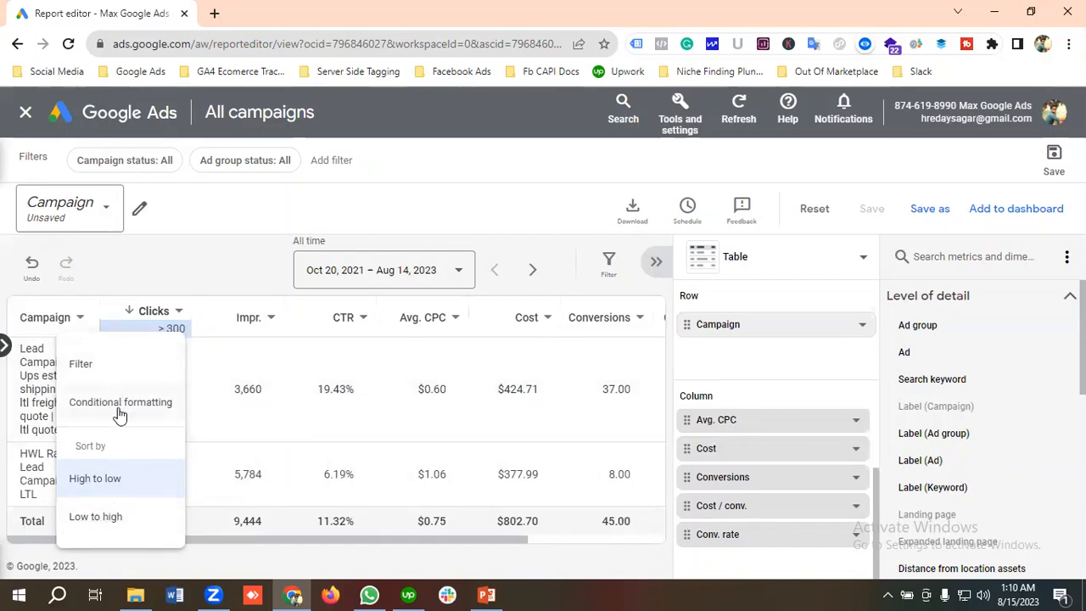
pyautogui.click(230, 252)
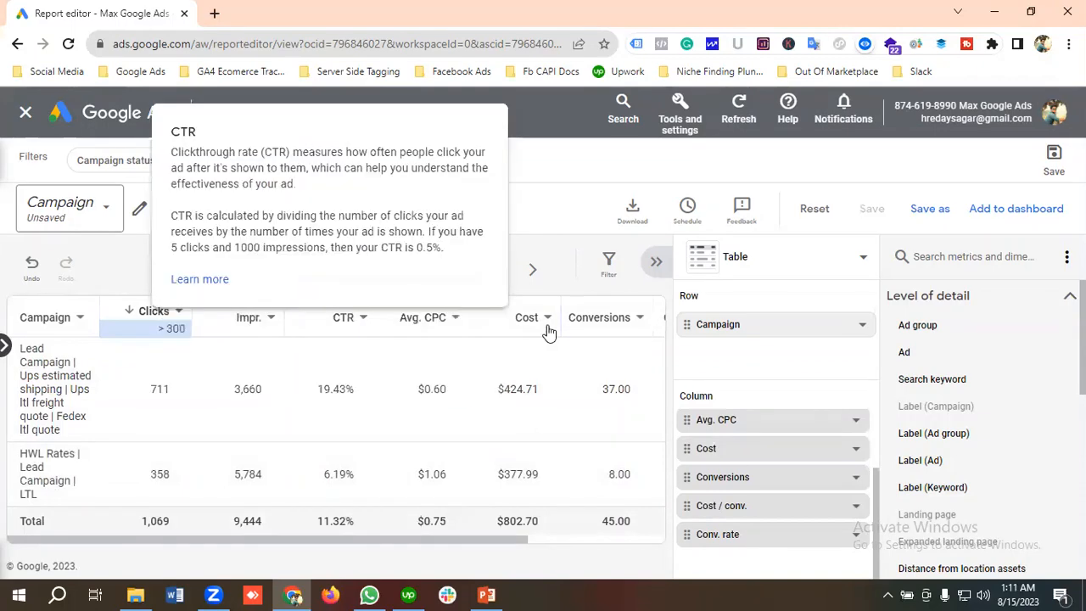
pyautogui.moveTo(482, 545); pyautogui.dragTo(373, 560)
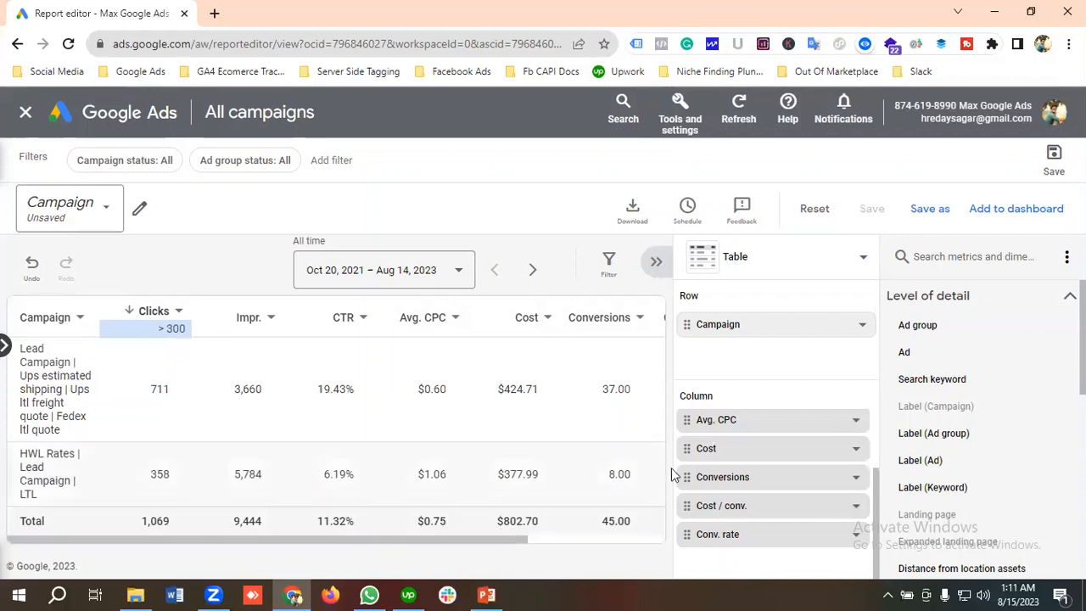
# Step: Choose All time as the report's date range
pyautogui.click(403, 271)
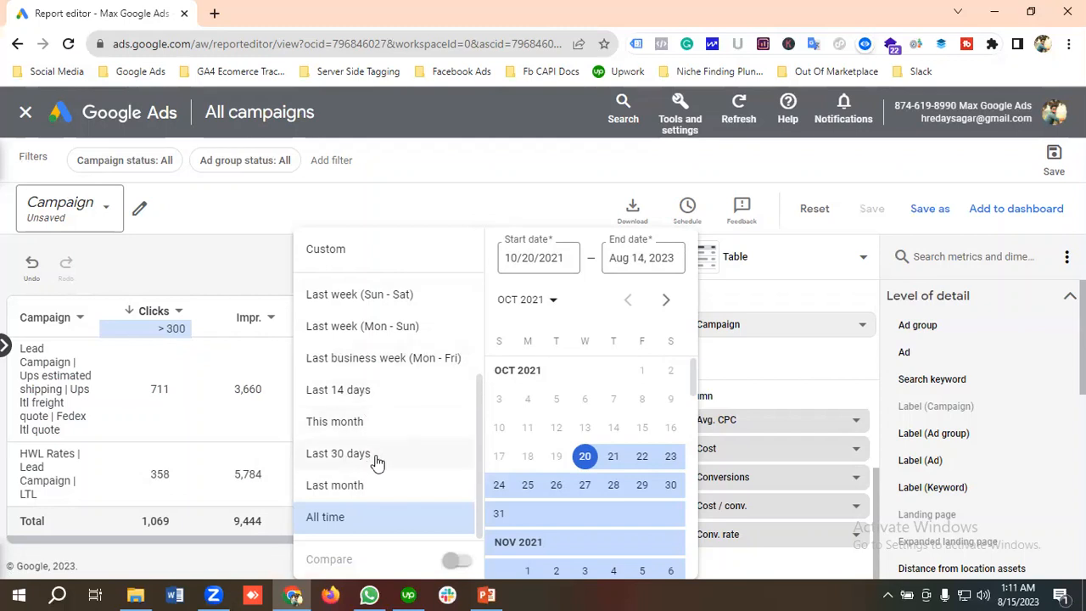
pyautogui.click(334, 524)
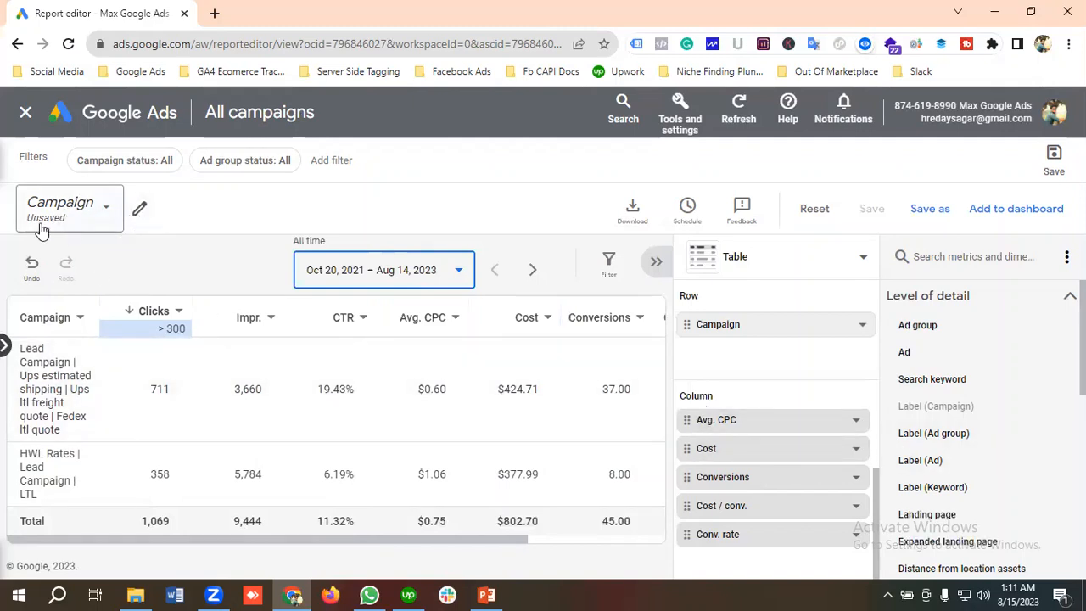
# Step: Rename the report as Google Ads Campaign Report
pyautogui.click(140, 209)
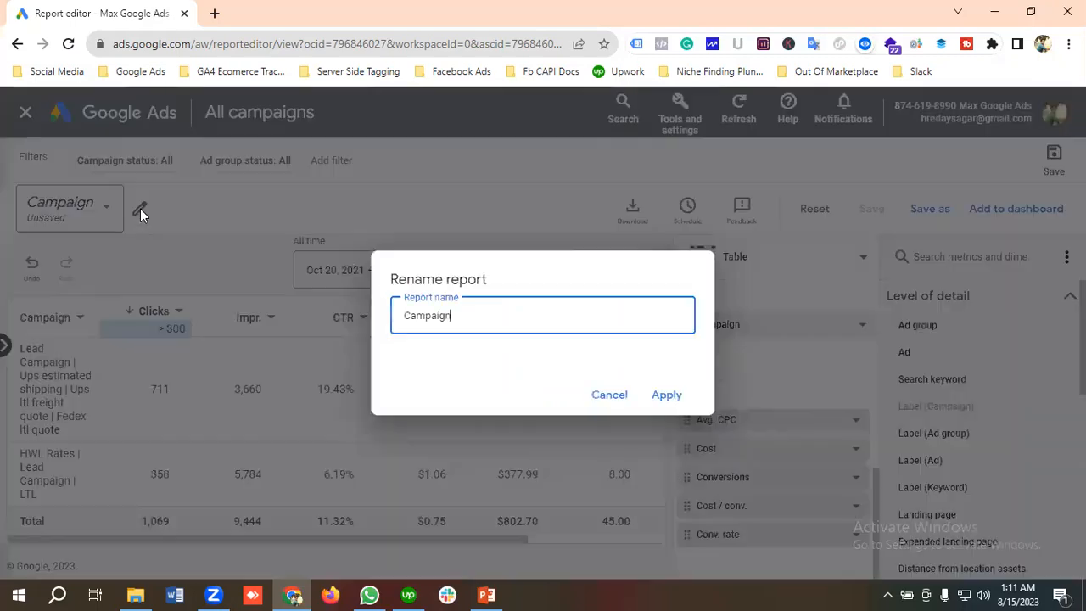
pyautogui.moveTo(461, 314); pyautogui.dragTo(380, 323)
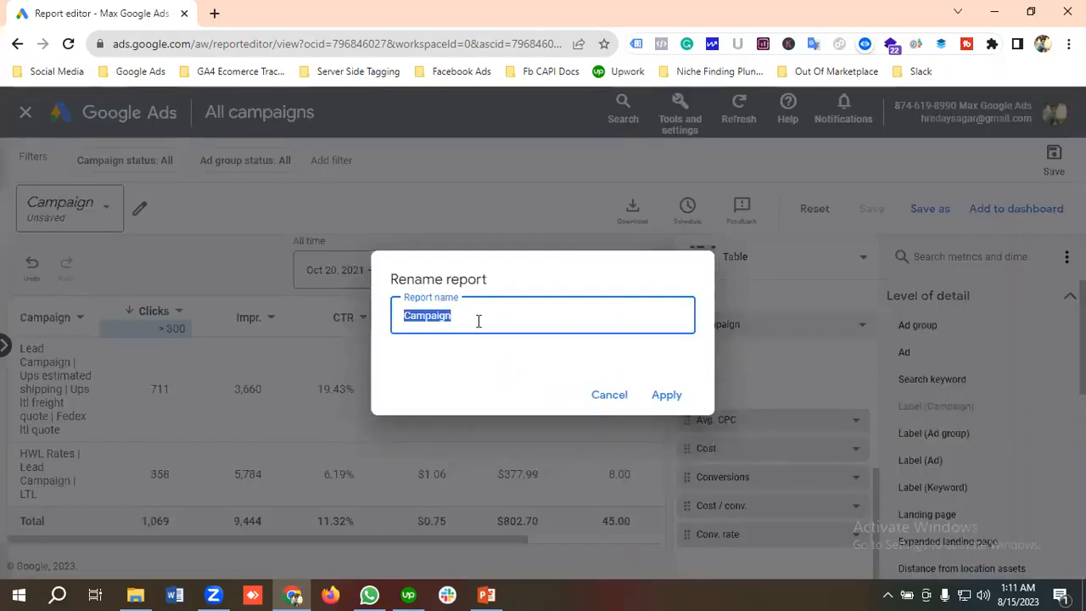
pyautogui.press('BackSpace')
pyautogui.write('Goo')
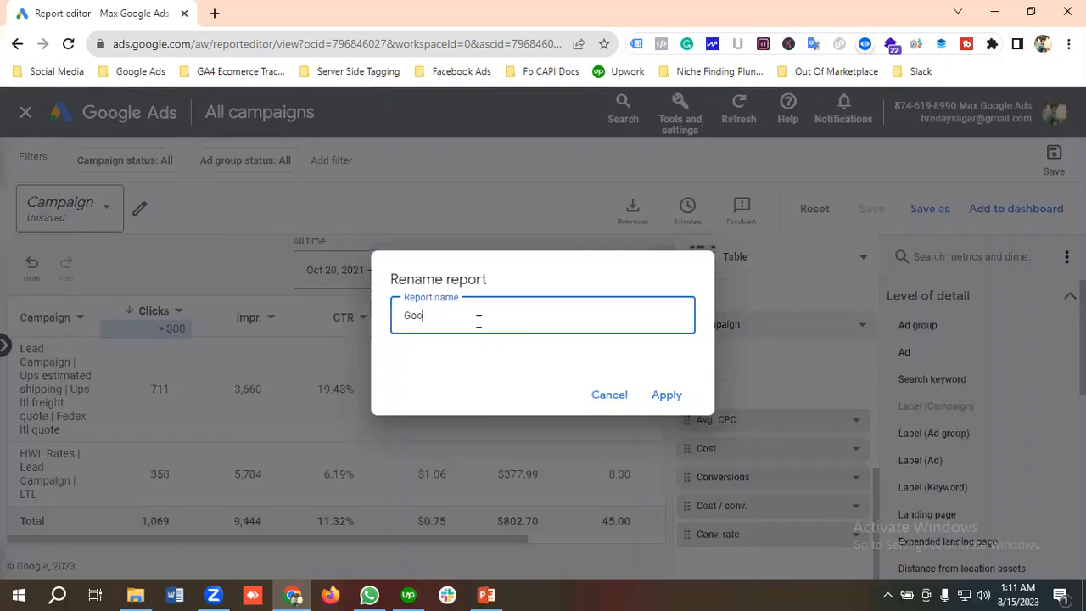
pyautogui.write('gle A')
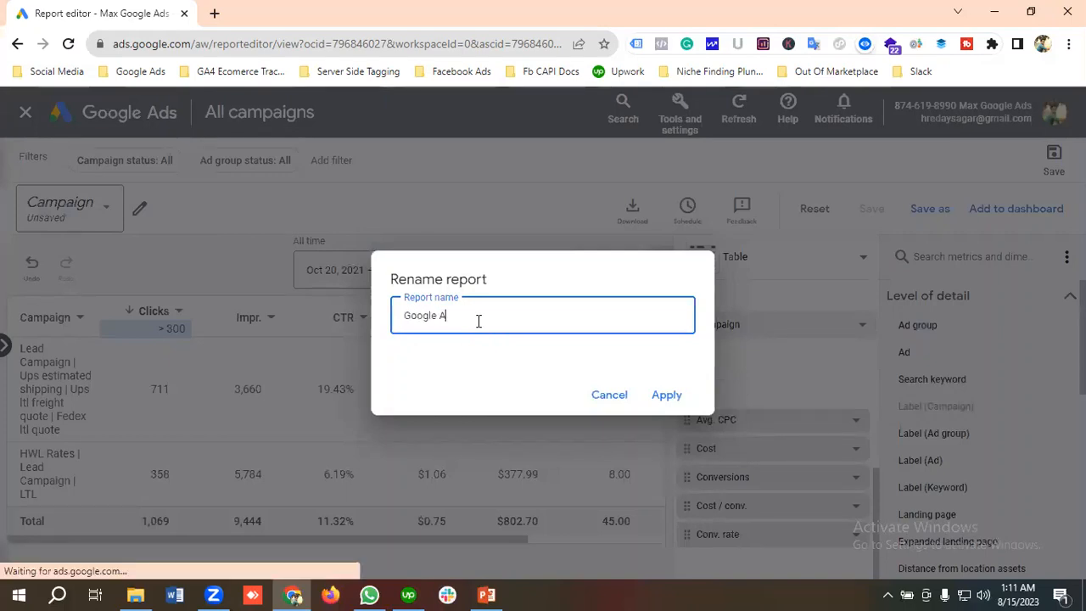
pyautogui.write('ds Ca')
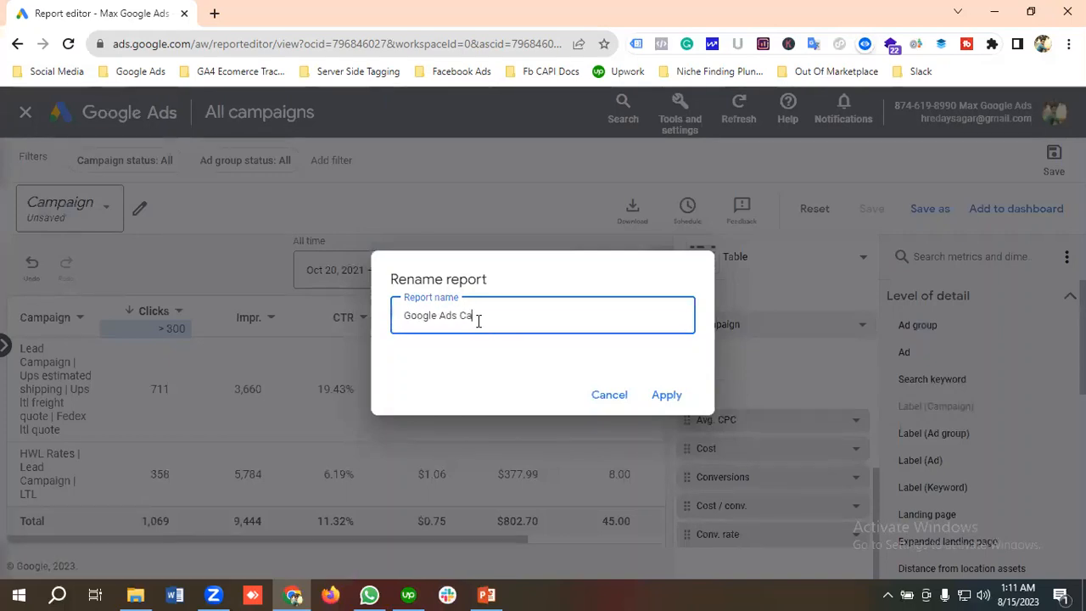
pyautogui.write('mpaign Report')
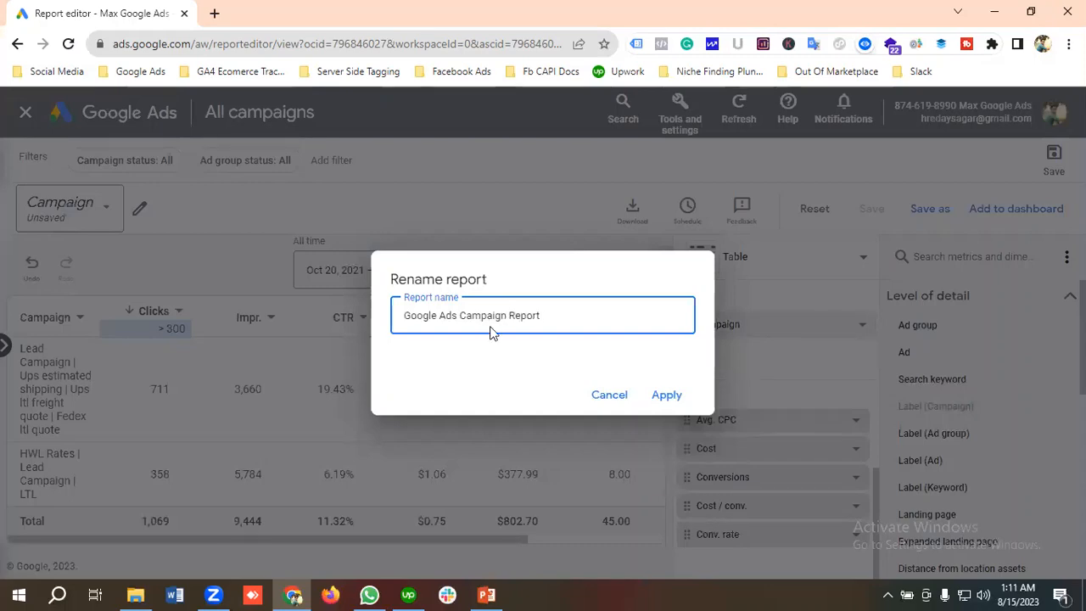
pyautogui.click(665, 396)
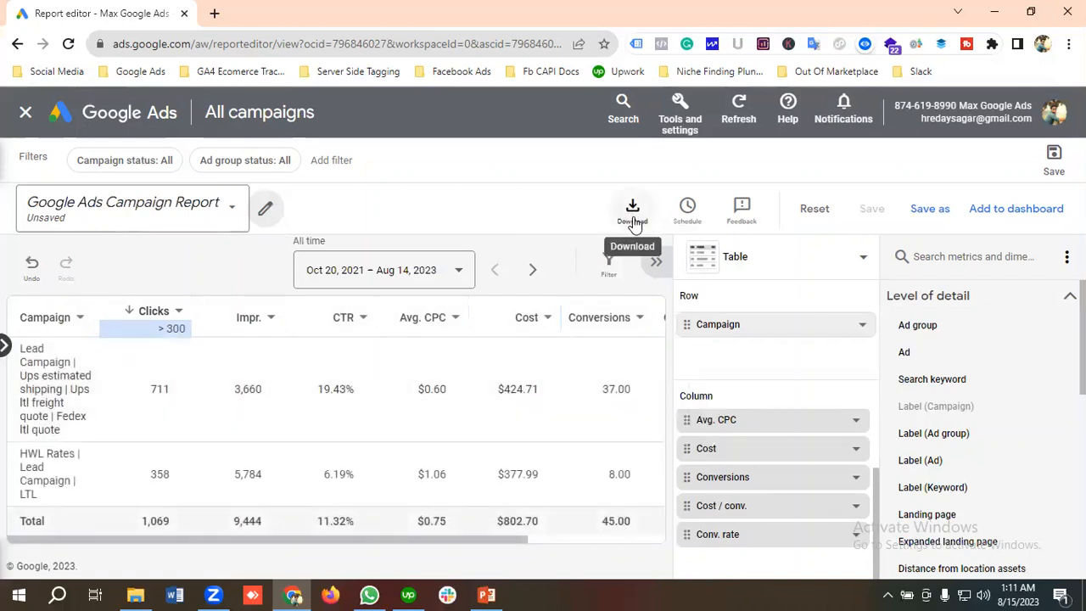
# Step: Set up a report schedule that runs Daily at 6:00 PM
pyautogui.click(687, 211)
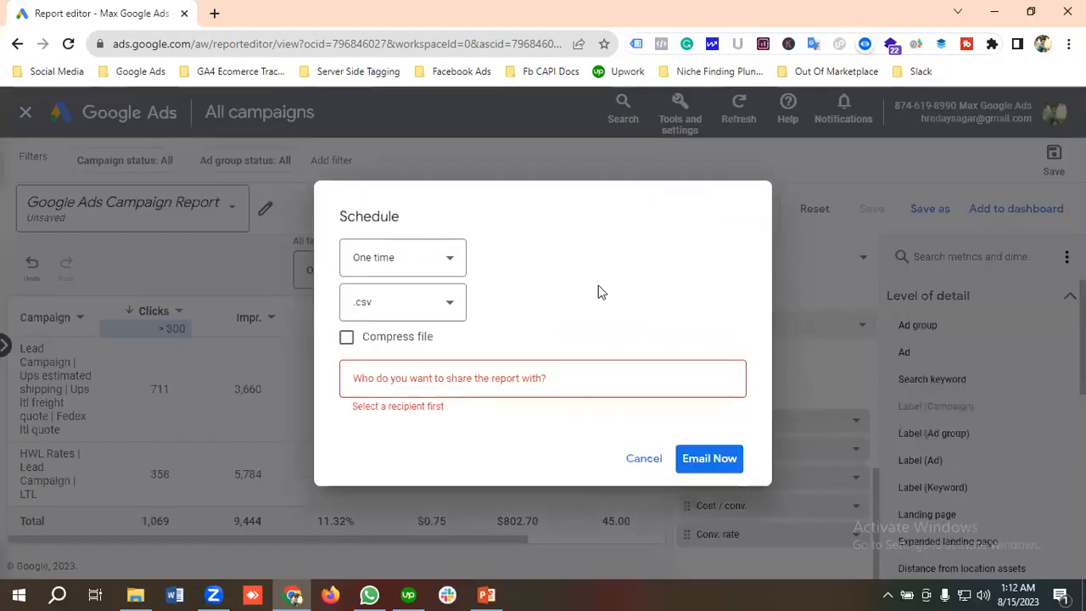
pyautogui.click(395, 263)
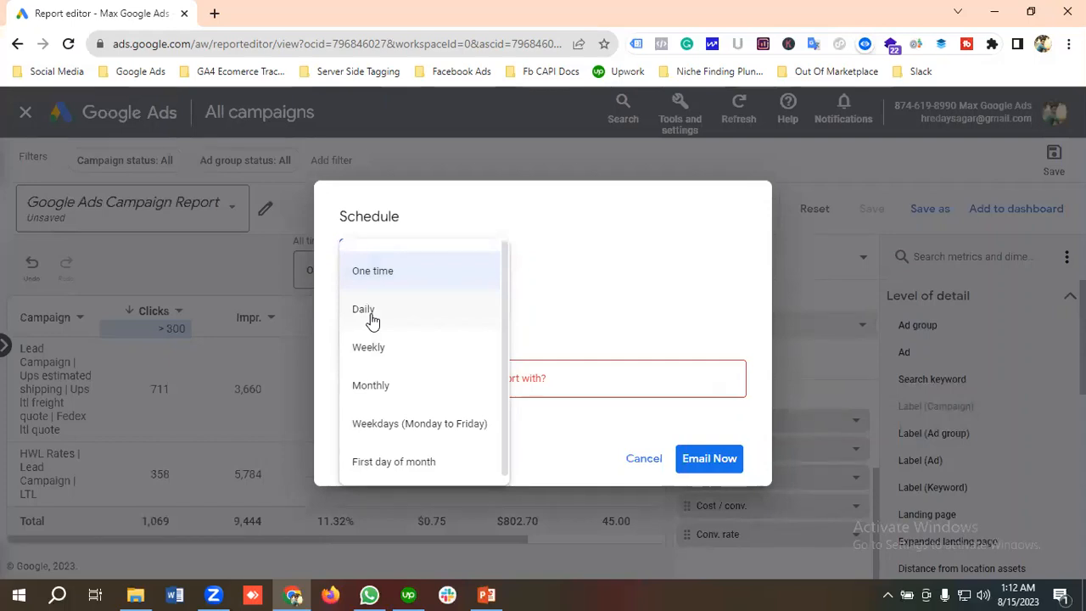
pyautogui.moveTo(372, 320)
pyautogui.click(368, 315)
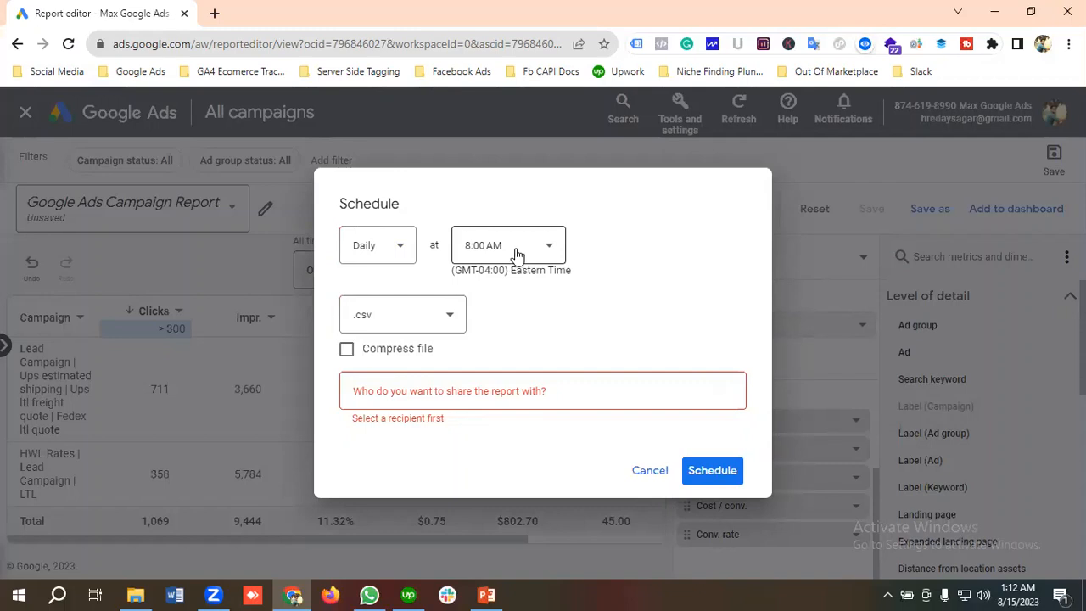
pyautogui.click(517, 254)
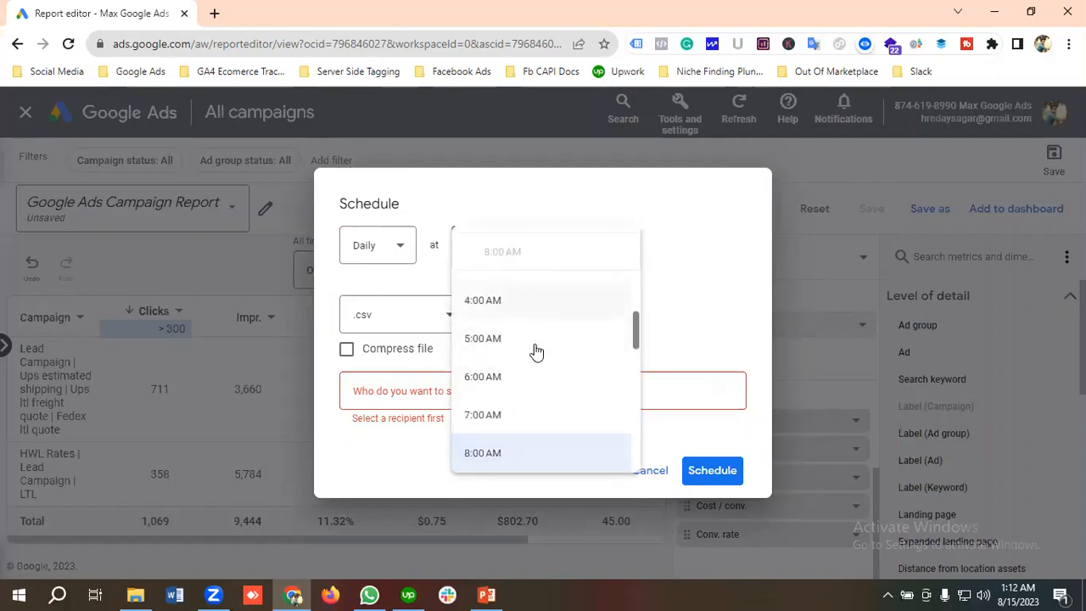
pyautogui.scroll(-3, 501, 339)
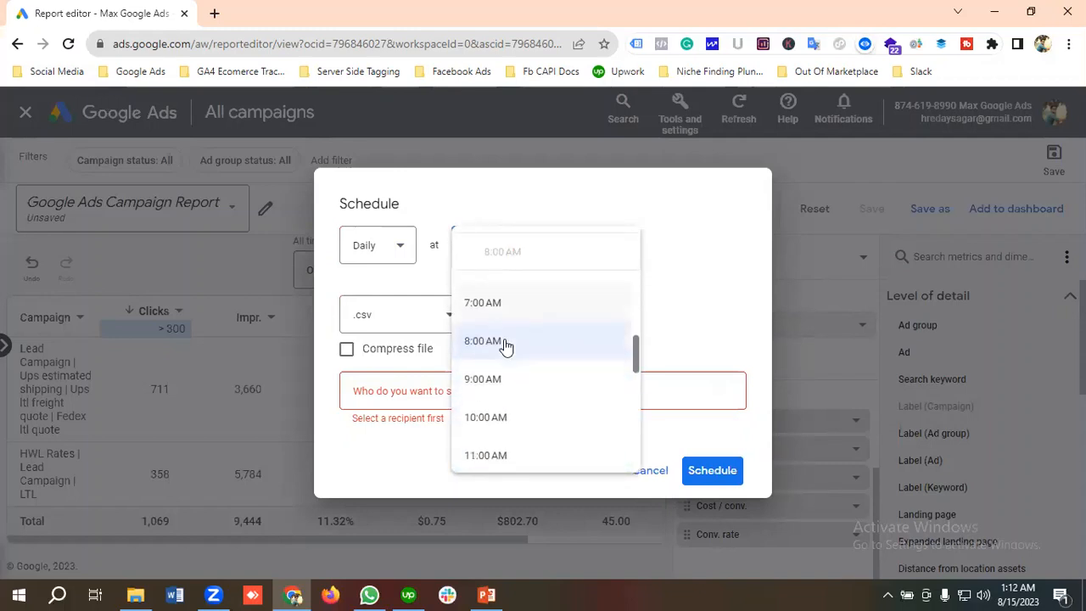
pyautogui.scroll(-5, 506, 348)
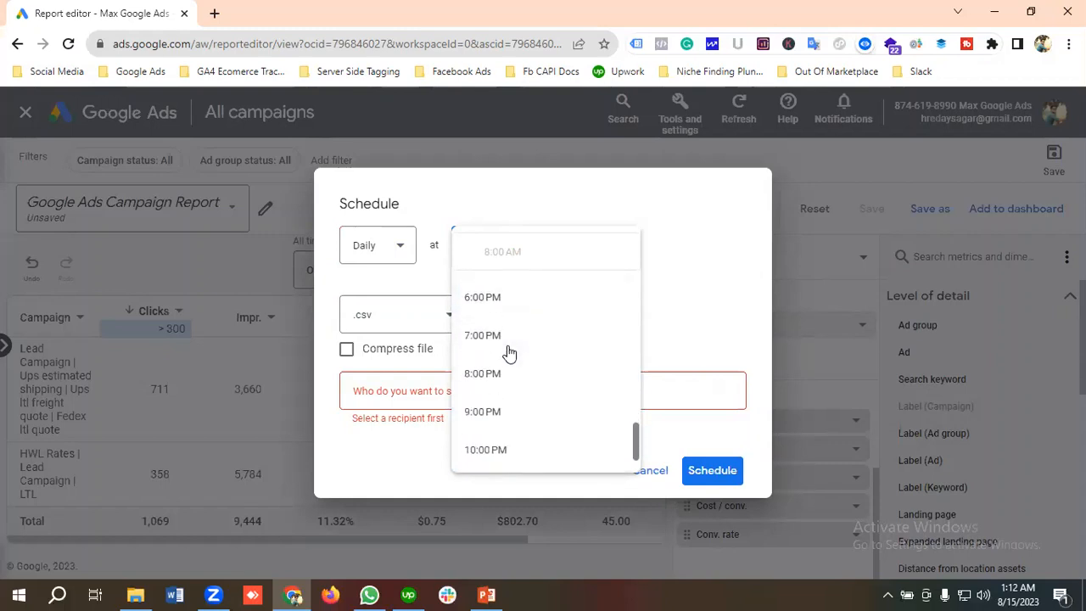
pyautogui.scroll(2, 526, 361)
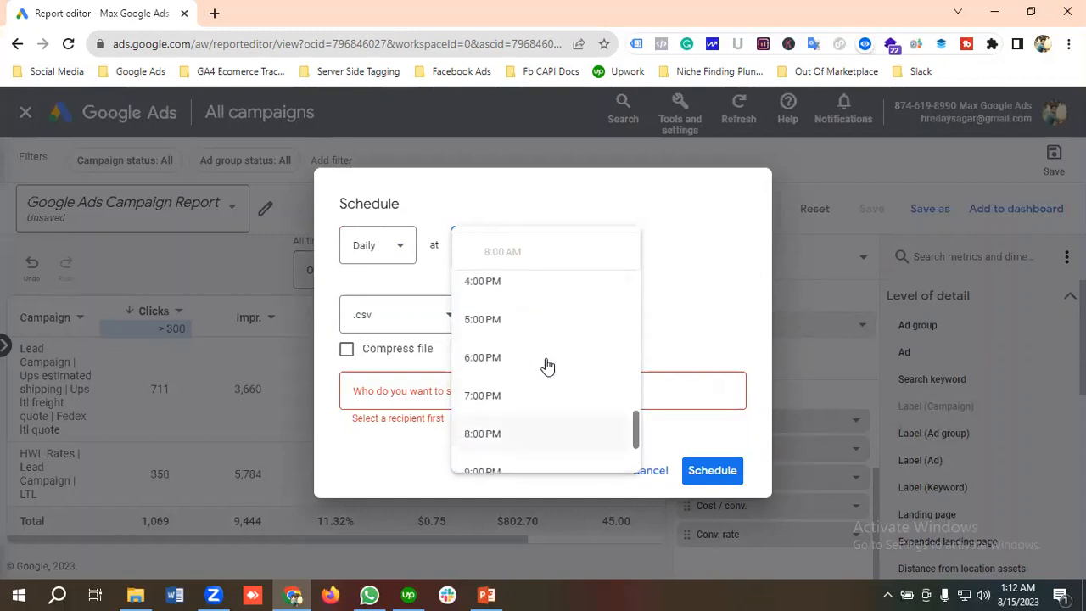
pyautogui.click(498, 360)
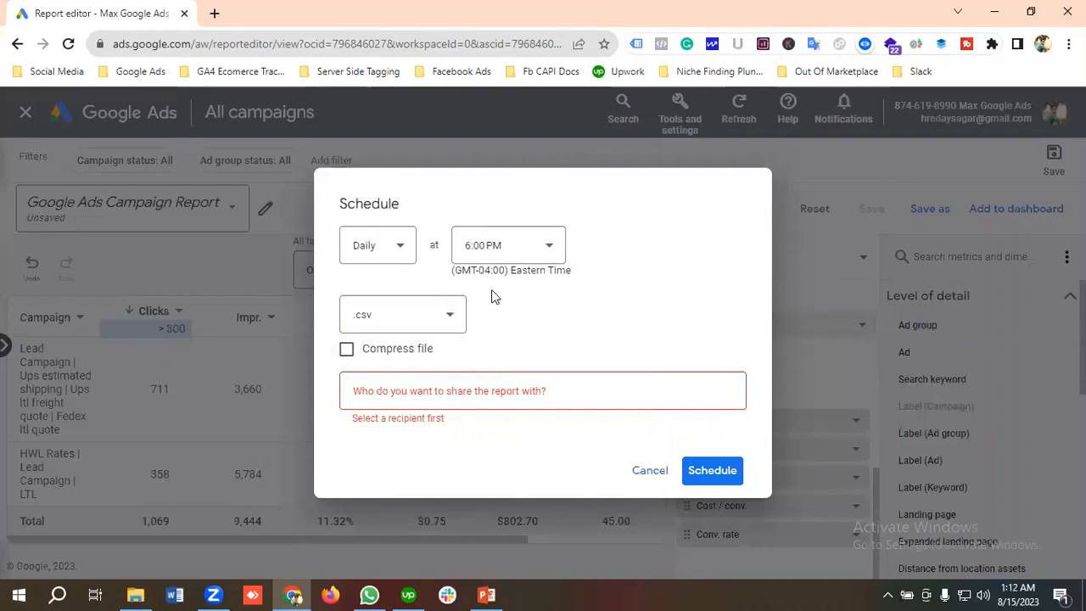
# Step: Choose .csv as the scheduled report's file format and enable the Compress file option
pyautogui.click(410, 319)
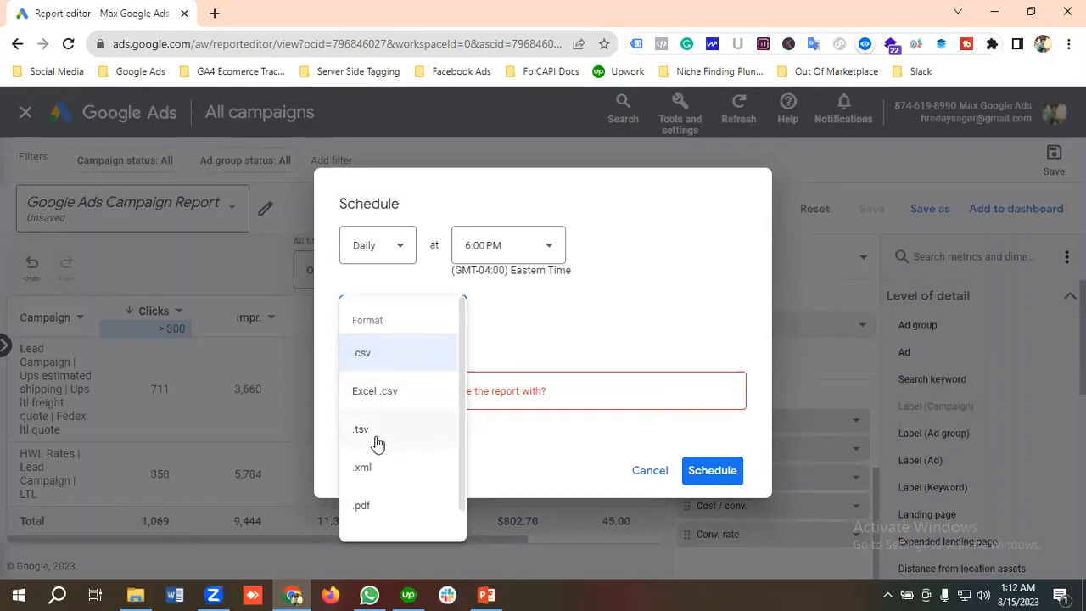
pyautogui.scroll(-1, 401, 485)
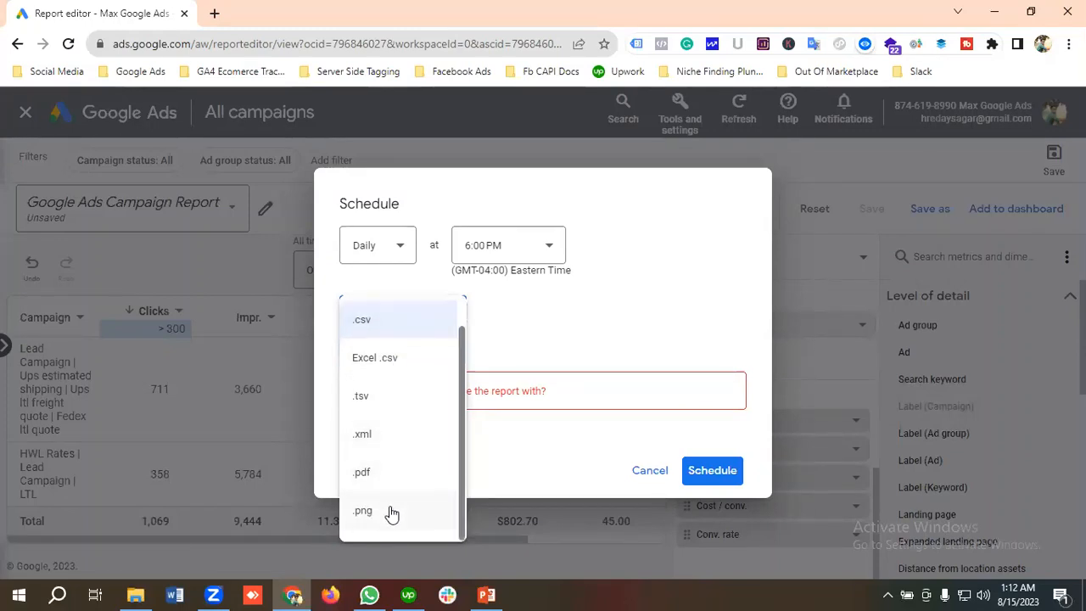
pyautogui.scroll(1, 392, 514)
pyautogui.click(377, 358)
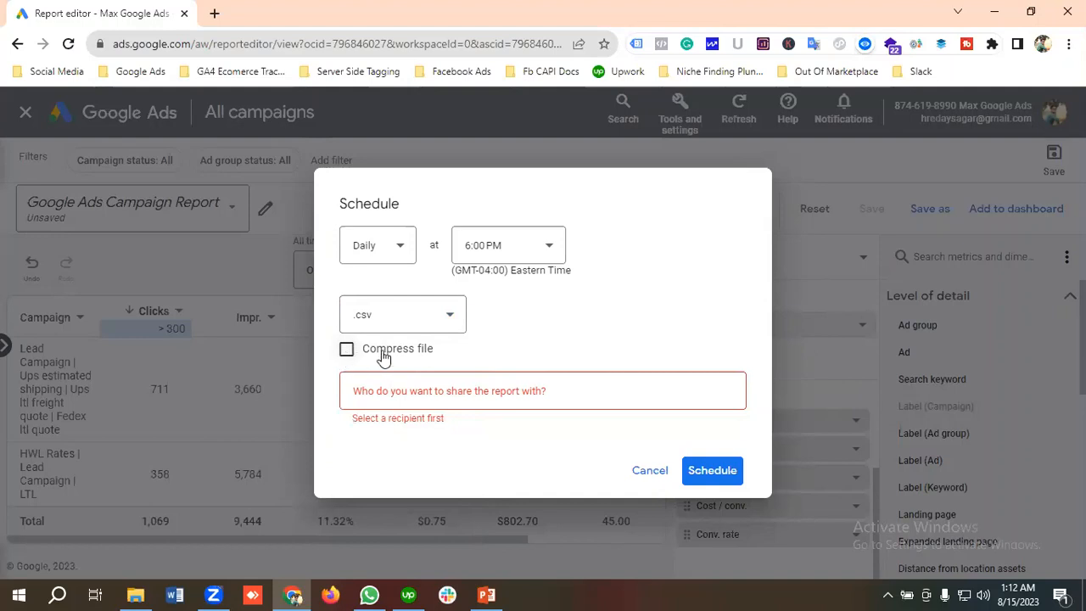
pyautogui.click(347, 352)
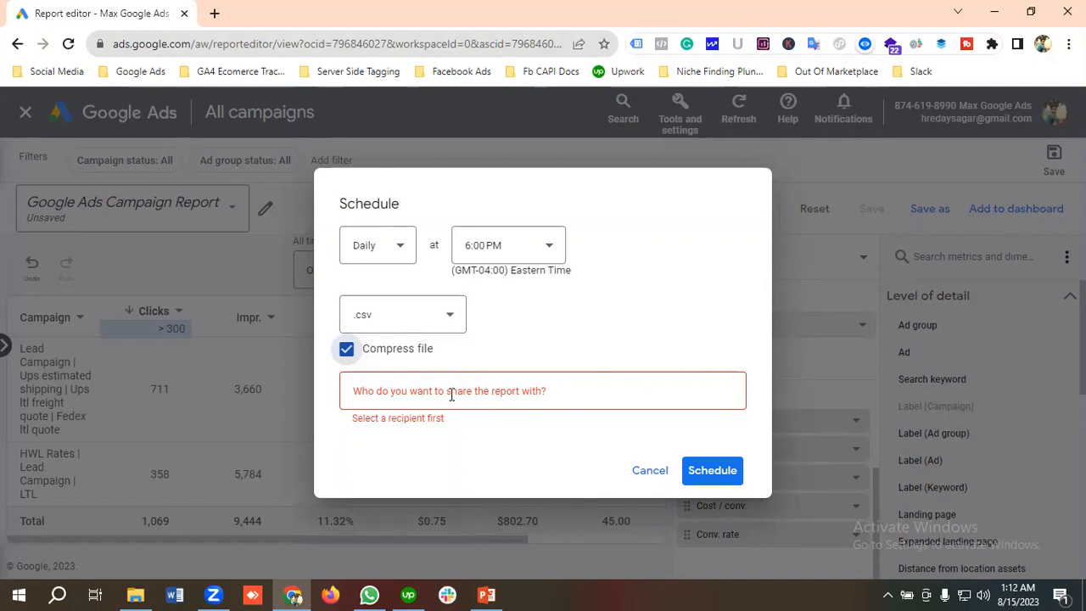
# Step: Select the account owner's own e-mail as the report's recipient and confirm the schedule
pyautogui.click(451, 395)
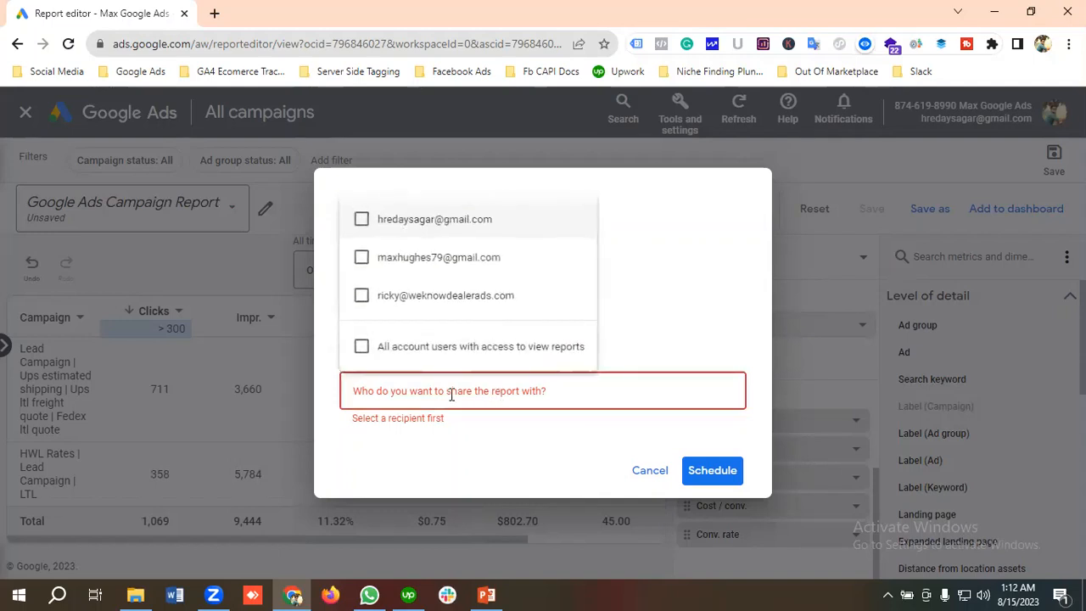
pyautogui.click(424, 220)
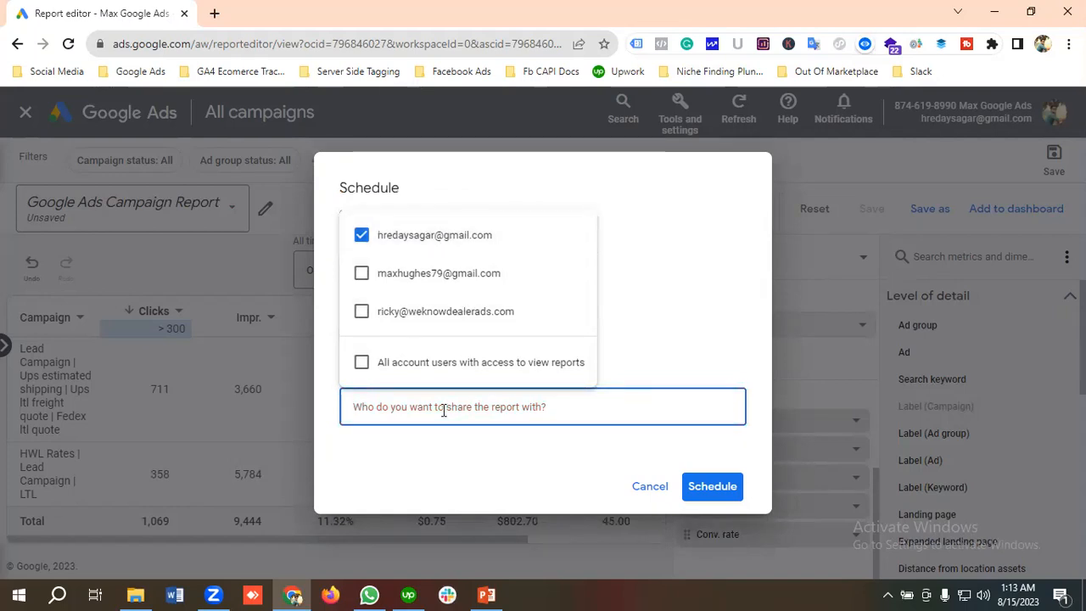
pyautogui.click(704, 492)
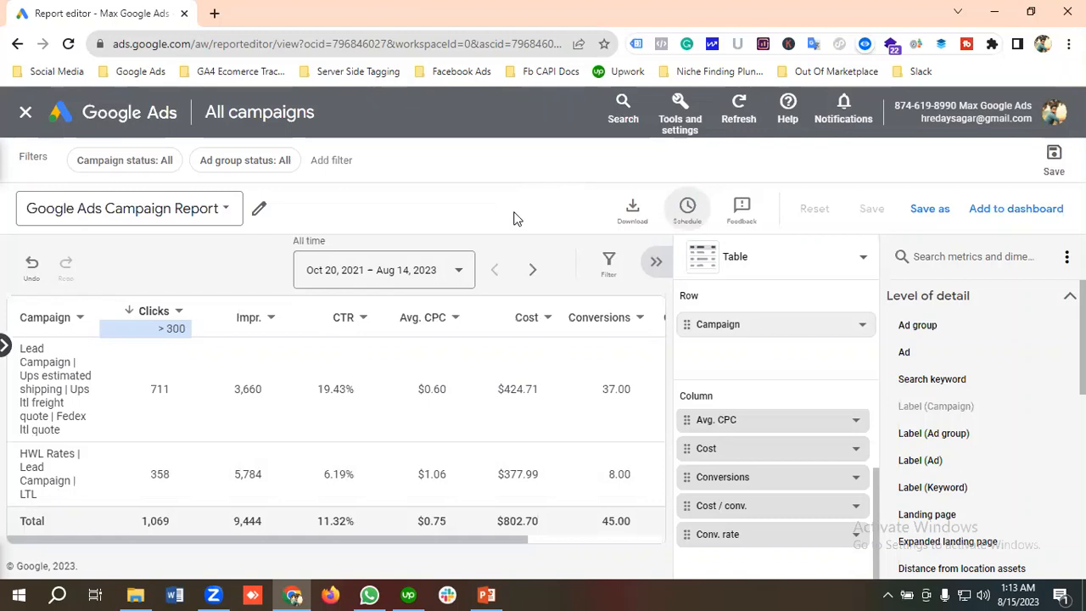
# Step: Save a copy of the report under the name Google Ads Campaign Report
pyautogui.click(925, 212)
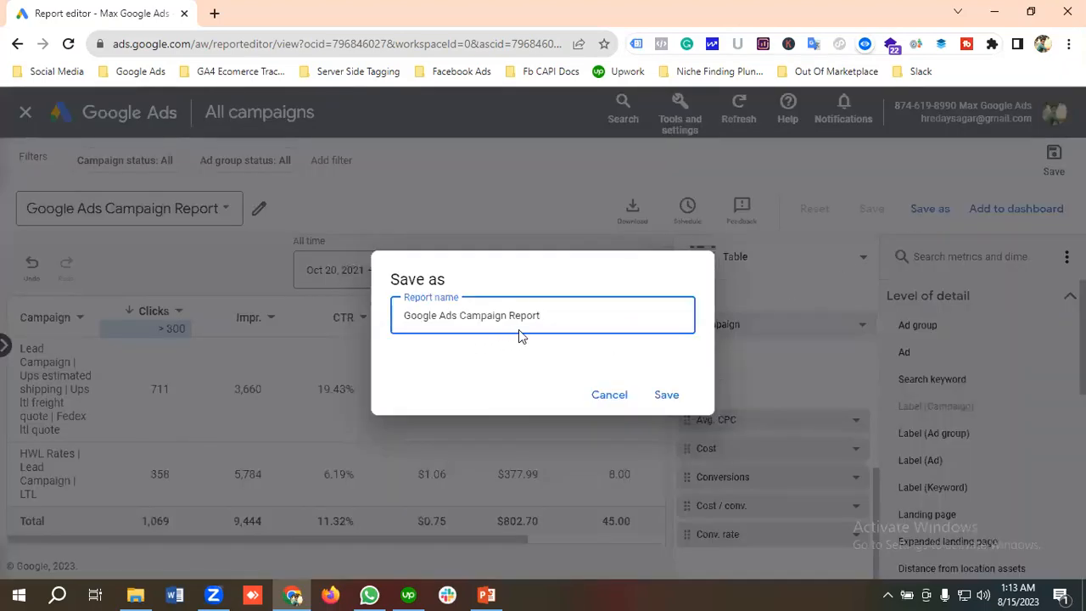
pyautogui.click(666, 396)
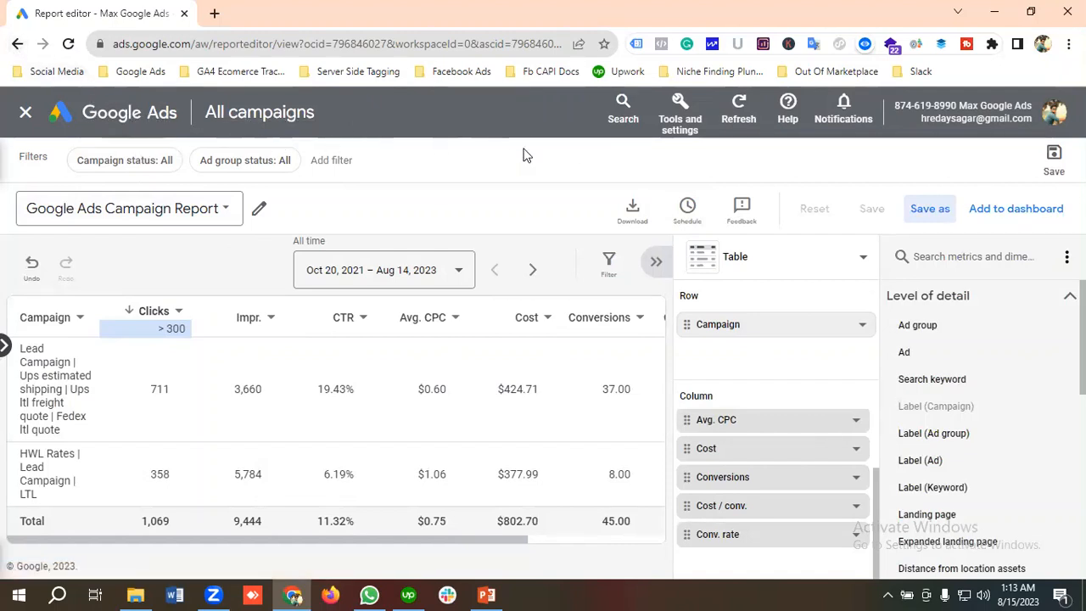
# Step: Leave the saved campaign report and return to the account's Report editor page within Insights & reports
pyautogui.click(121, 117)
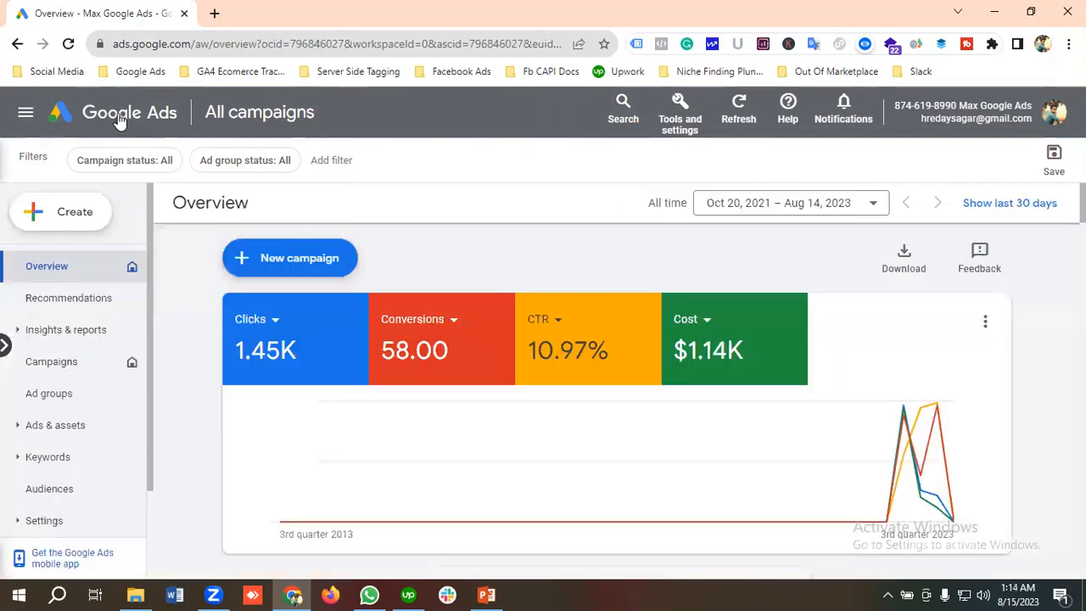
pyautogui.click(68, 331)
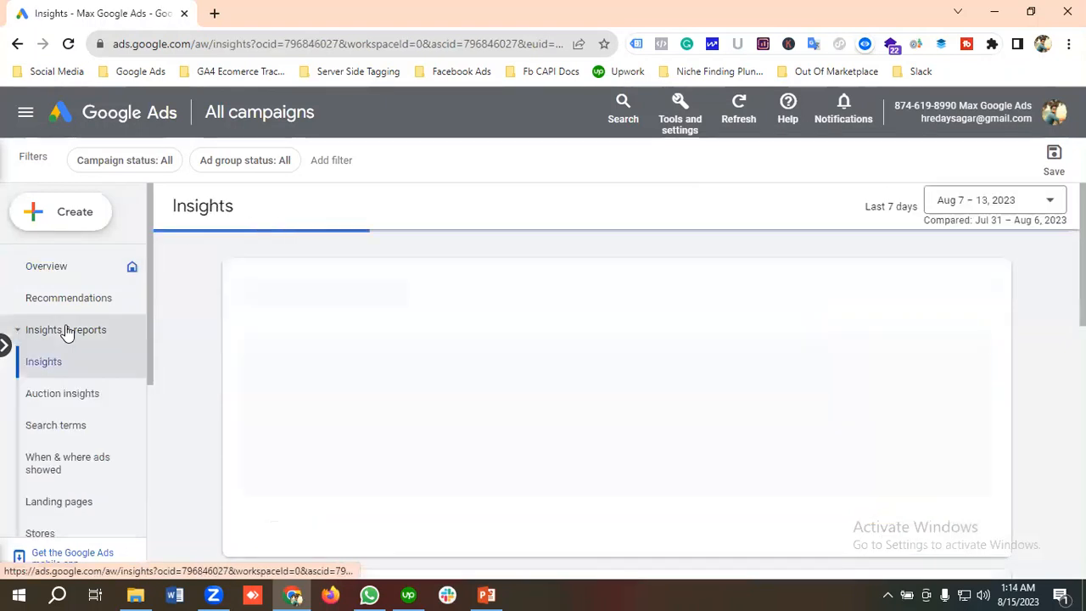
pyautogui.scroll(-3, 84, 411)
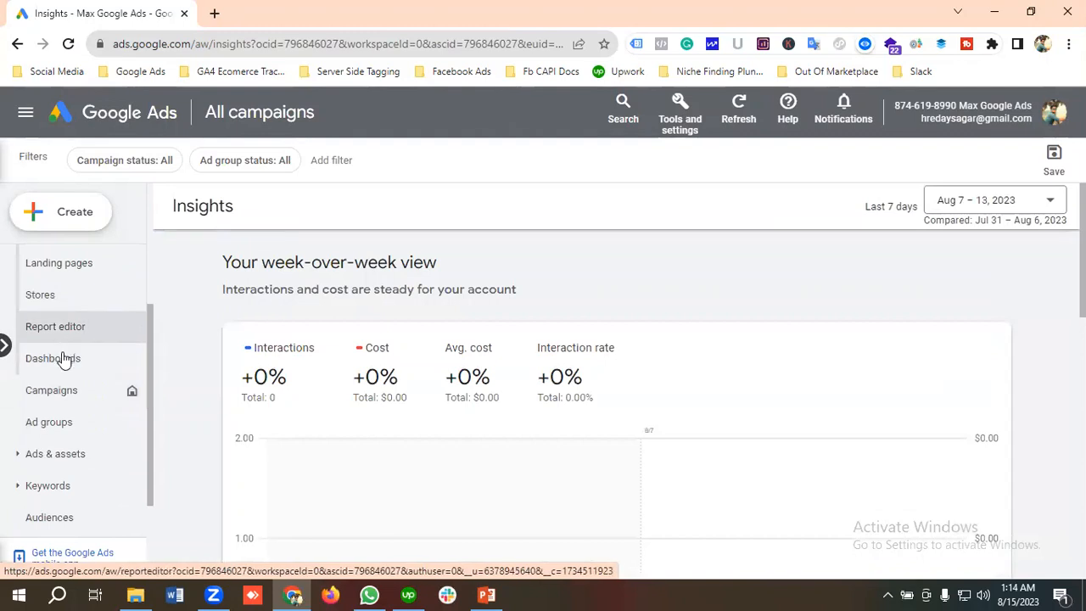
pyautogui.click(59, 334)
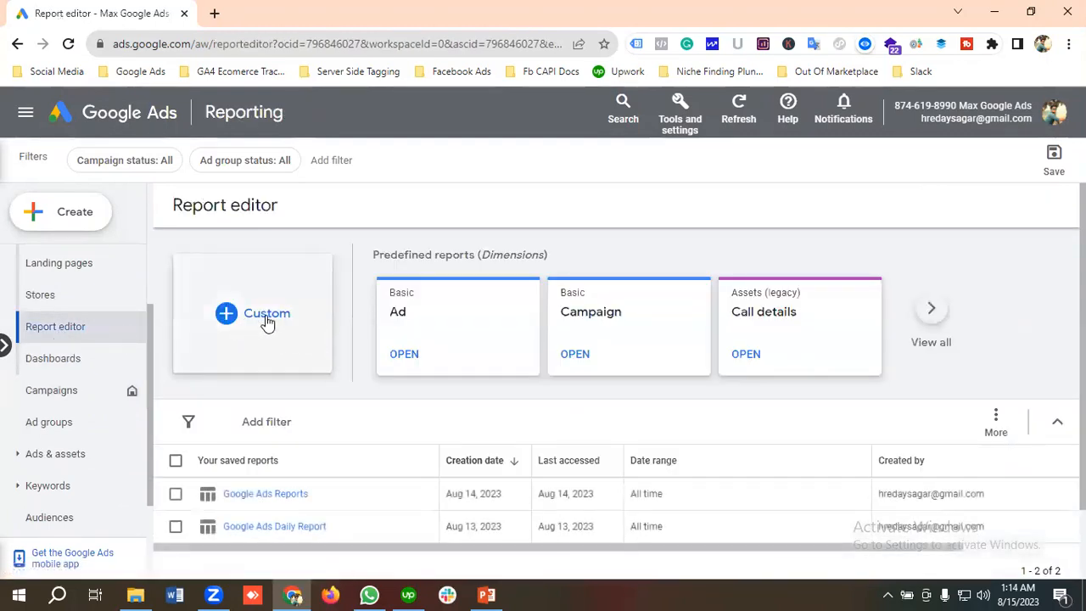
# Step: Create a custom report of the Table type and add Ad group as its row dimension
pyautogui.click(267, 322)
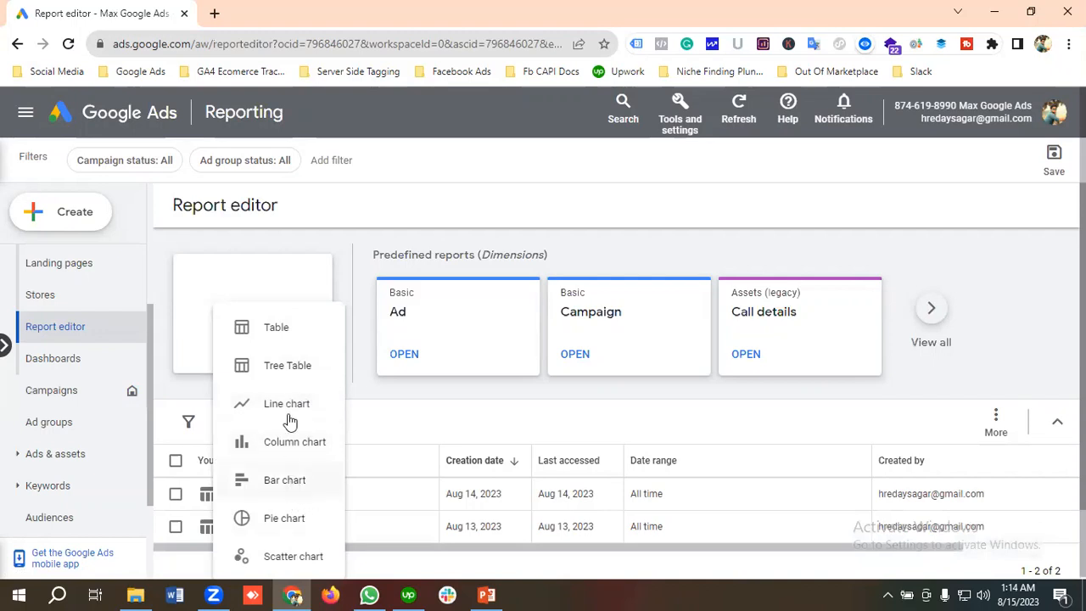
pyautogui.click(273, 330)
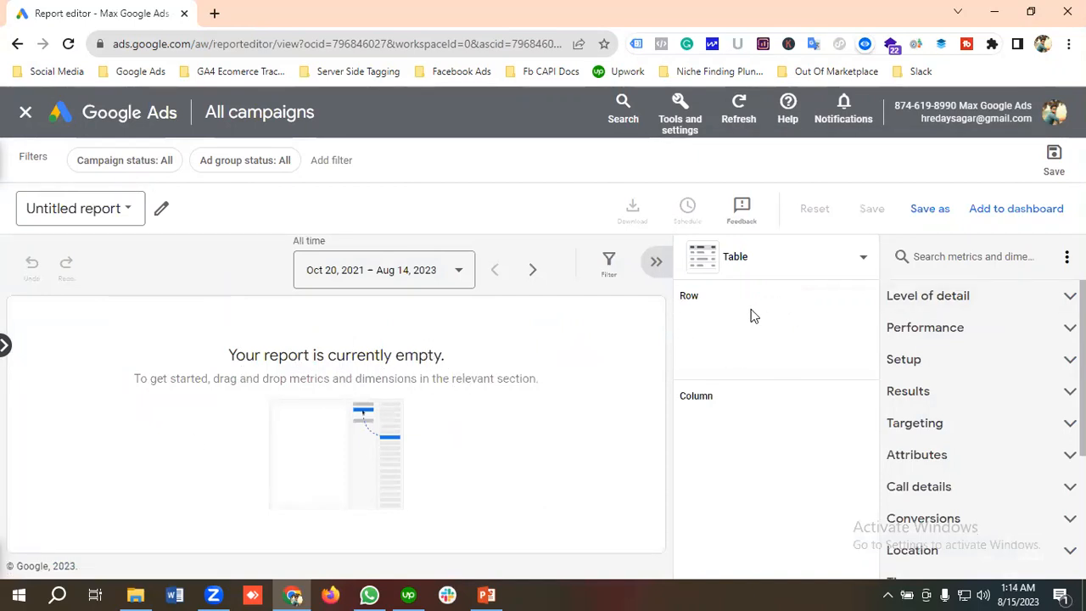
pyautogui.click(966, 299)
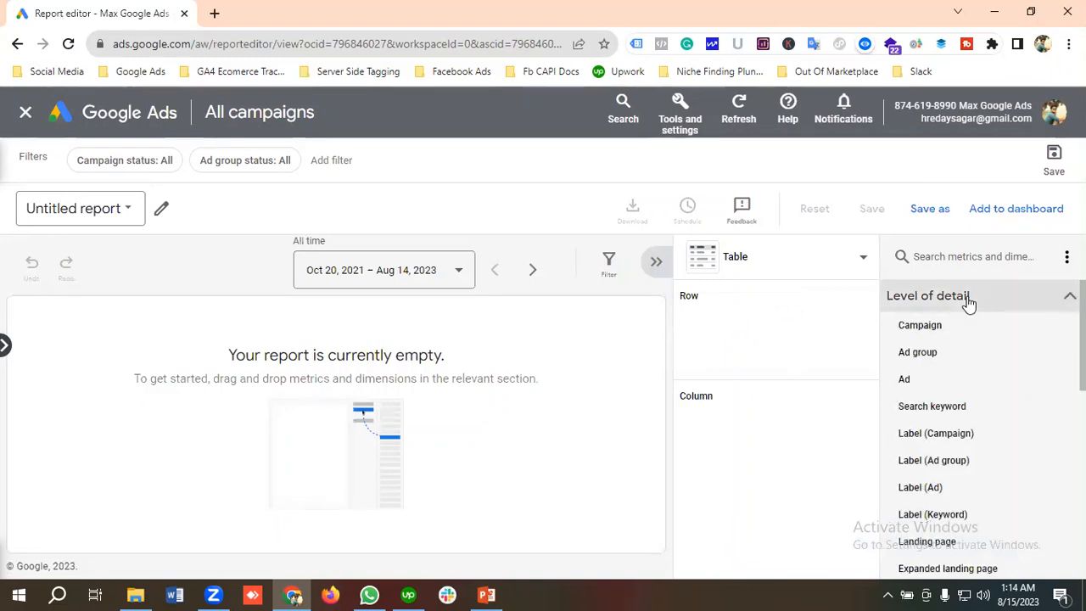
pyautogui.moveTo(933, 360); pyautogui.dragTo(935, 358)
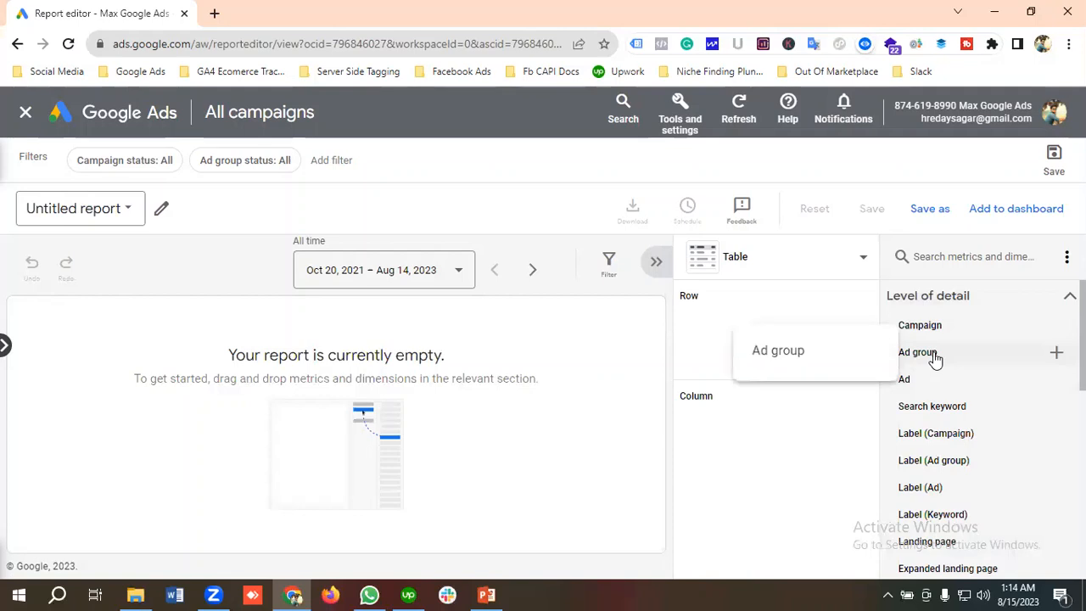
pyautogui.click(935, 358)
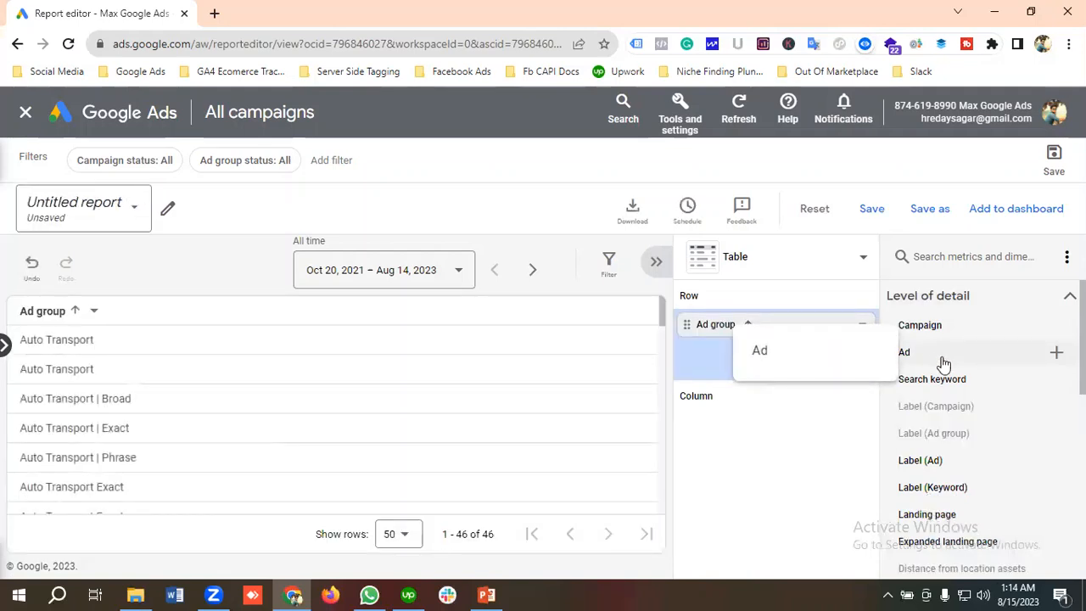
pyautogui.click(965, 332)
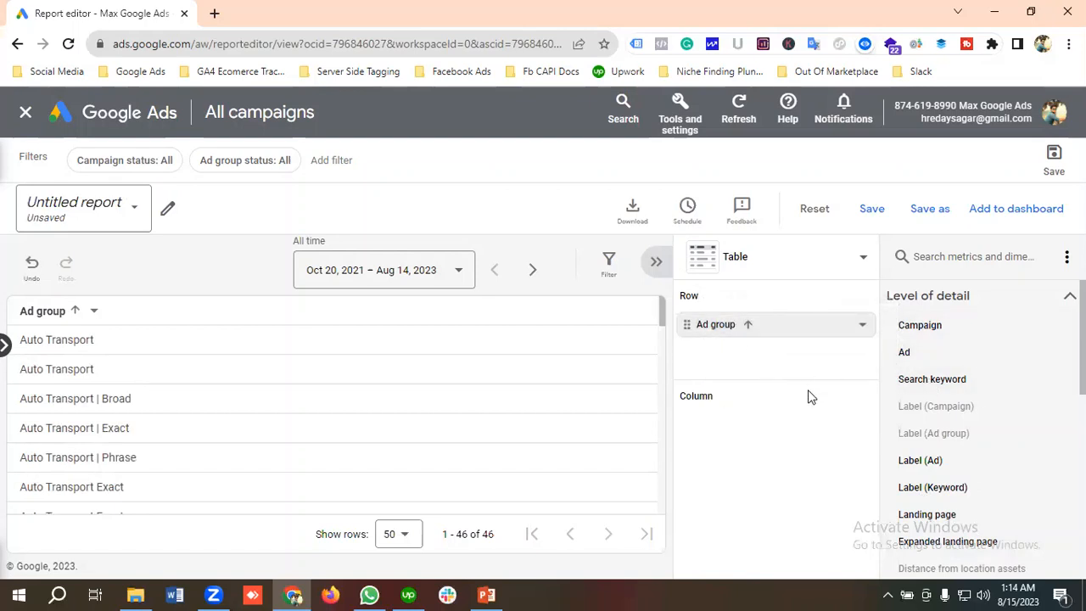
# Step: Add the Performance metrics Clicks, Impr., Cost, CTR and Impr. (Abs. Top) % as columns of the report
pyautogui.scroll(-4, 981, 370)
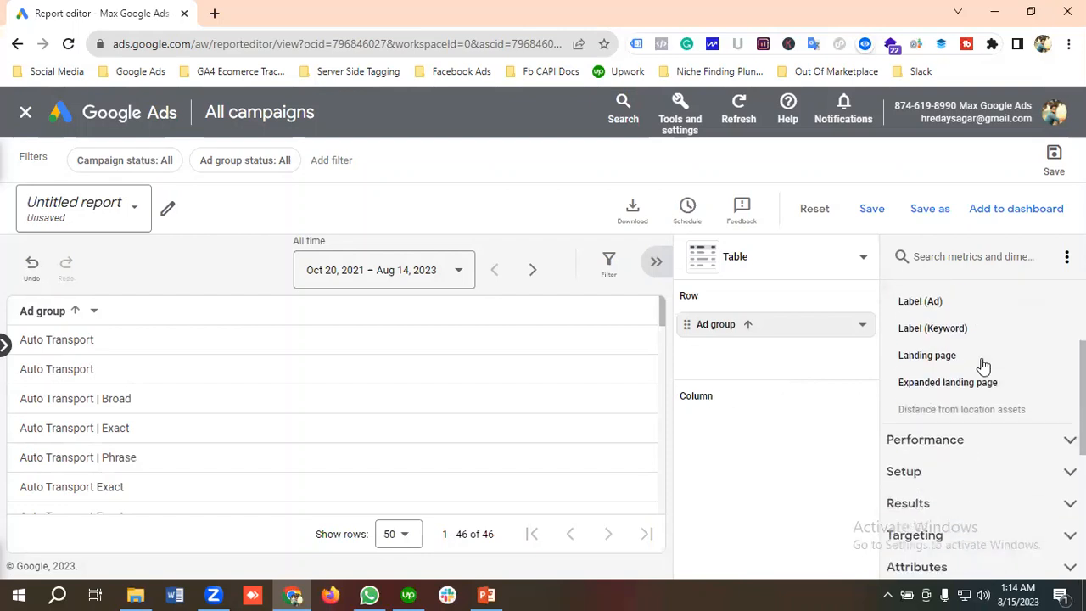
pyautogui.scroll(1, 957, 395)
pyautogui.scroll(1, 956, 392)
pyautogui.click(956, 437)
pyautogui.scroll(-1, 970, 421)
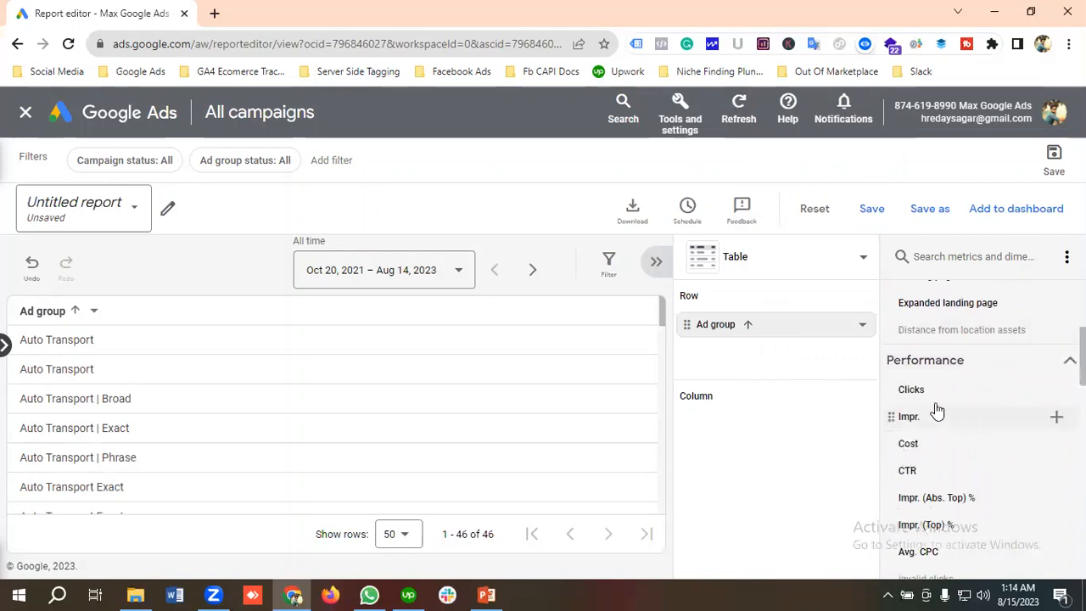
pyautogui.click(928, 390)
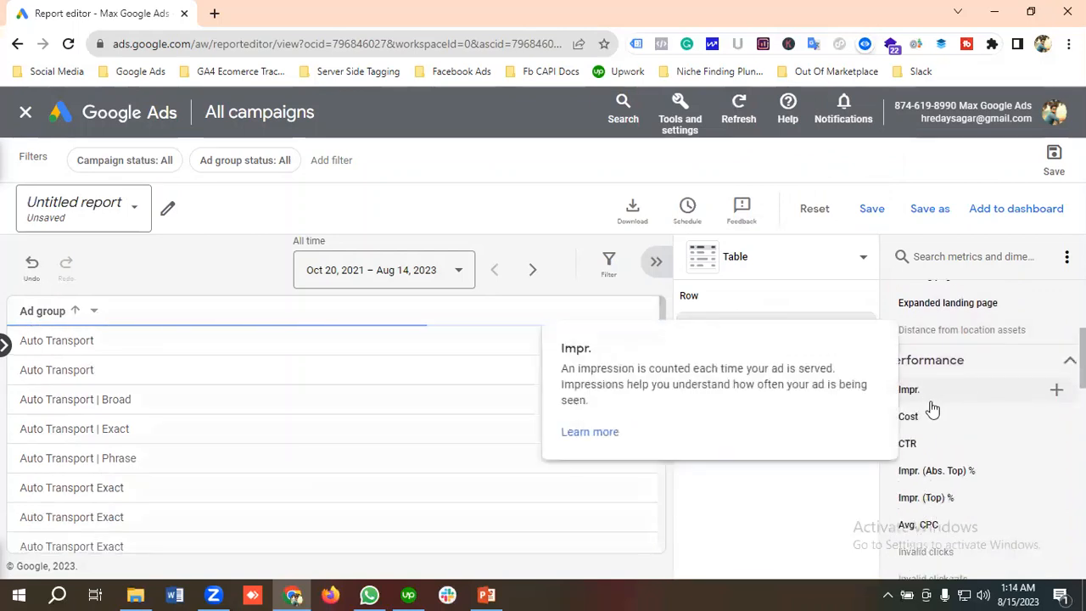
pyautogui.click(954, 392)
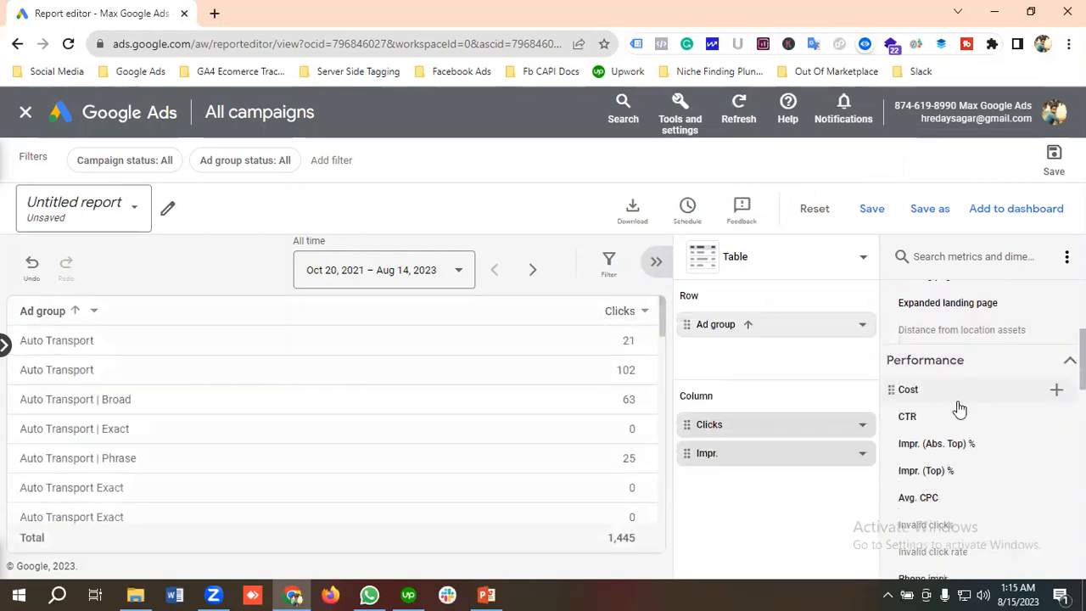
pyautogui.click(960, 398)
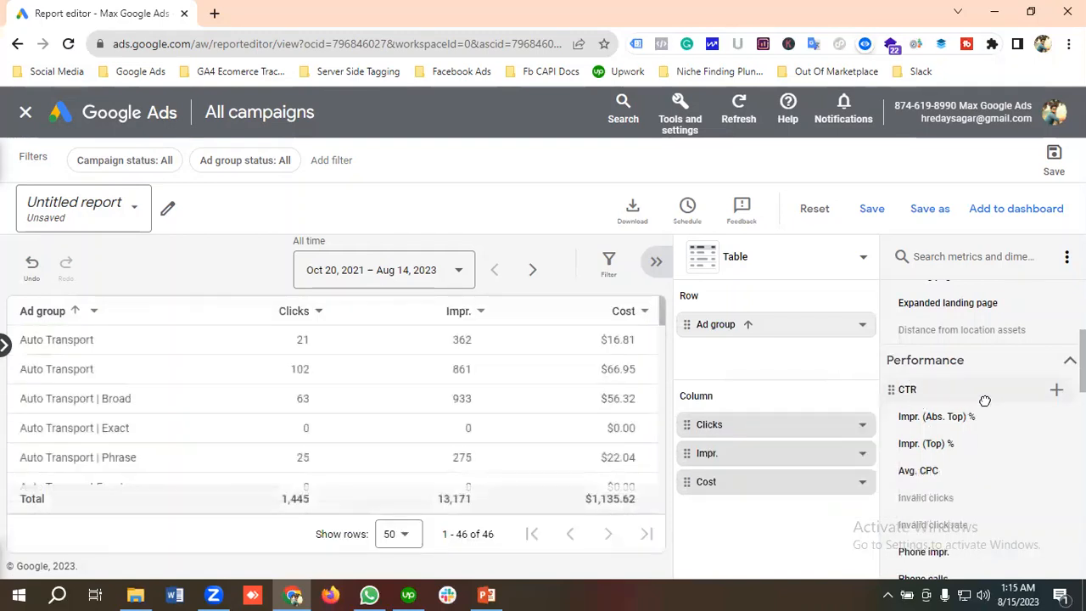
pyautogui.click(918, 394)
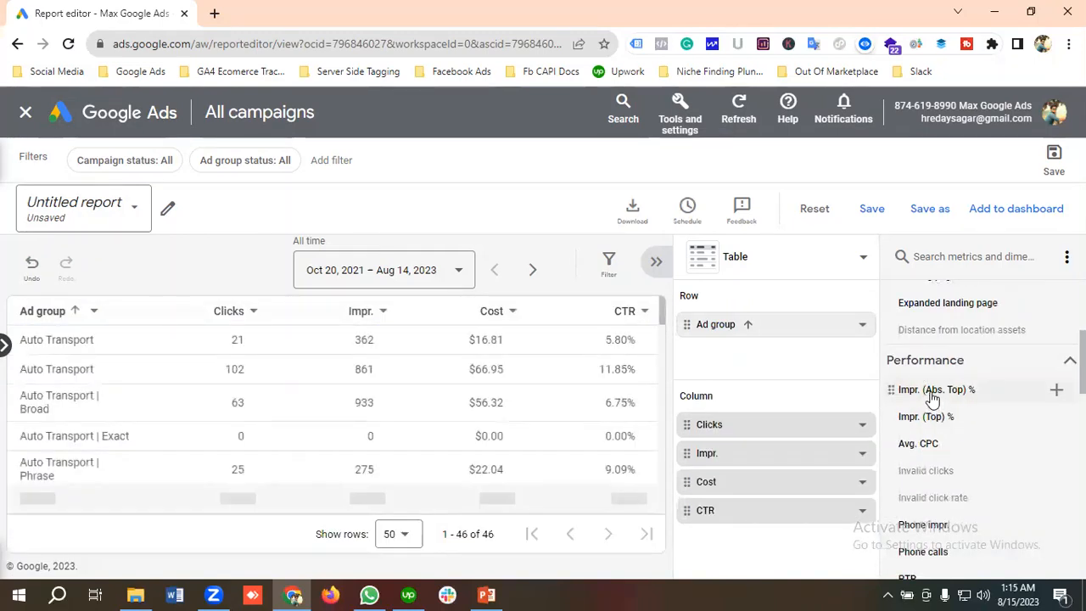
pyautogui.click(932, 397)
pyautogui.click(976, 399)
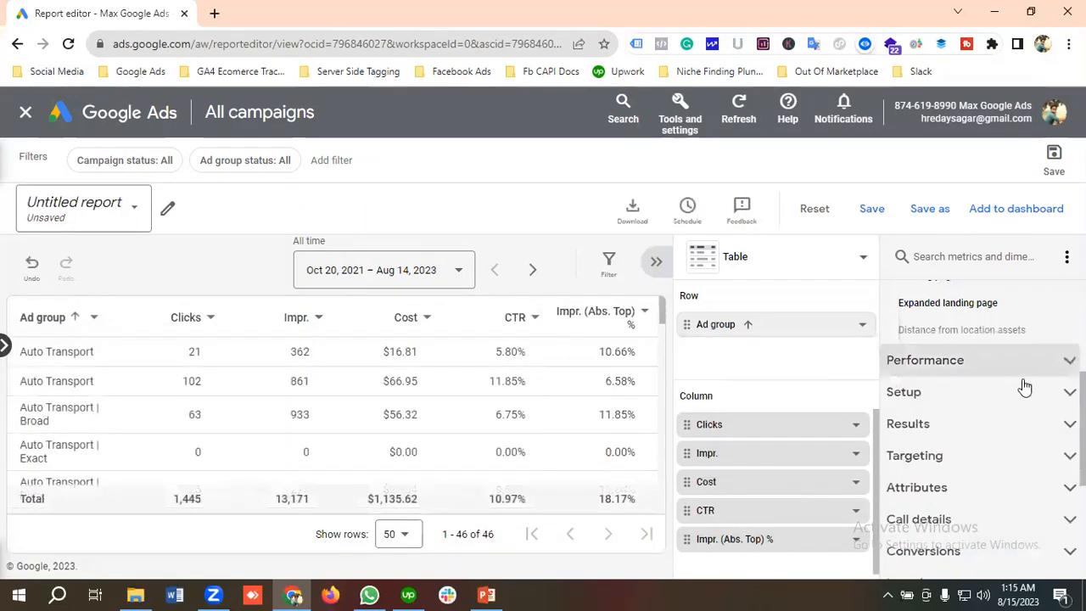
# Step: Add the conversion metrics Conversions, Cost / conv. and Conv. rate as further columns of the report
pyautogui.scroll(-3, 988, 392)
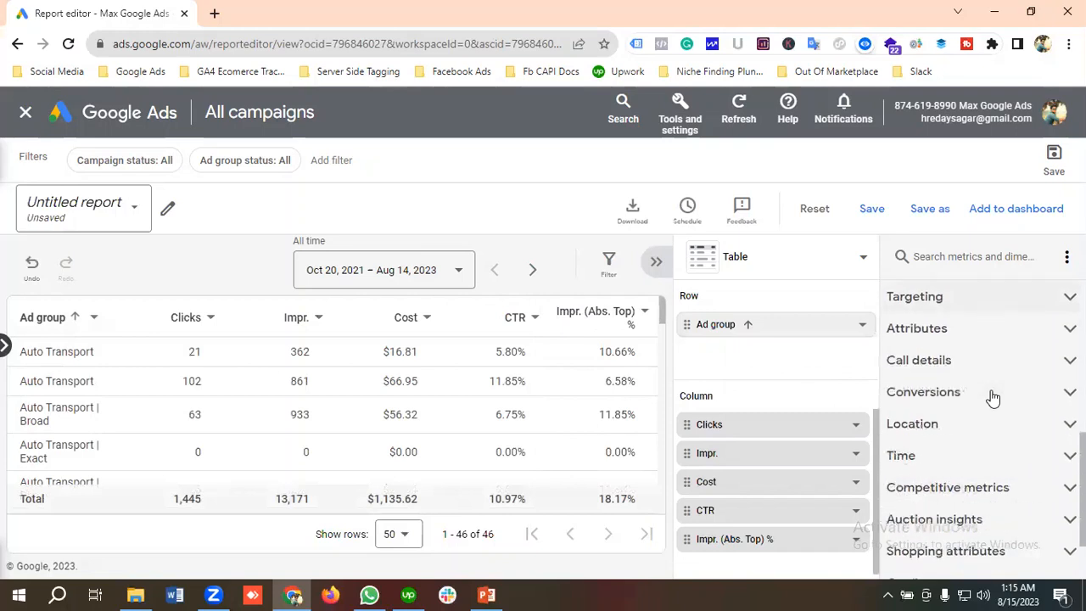
pyautogui.click(987, 400)
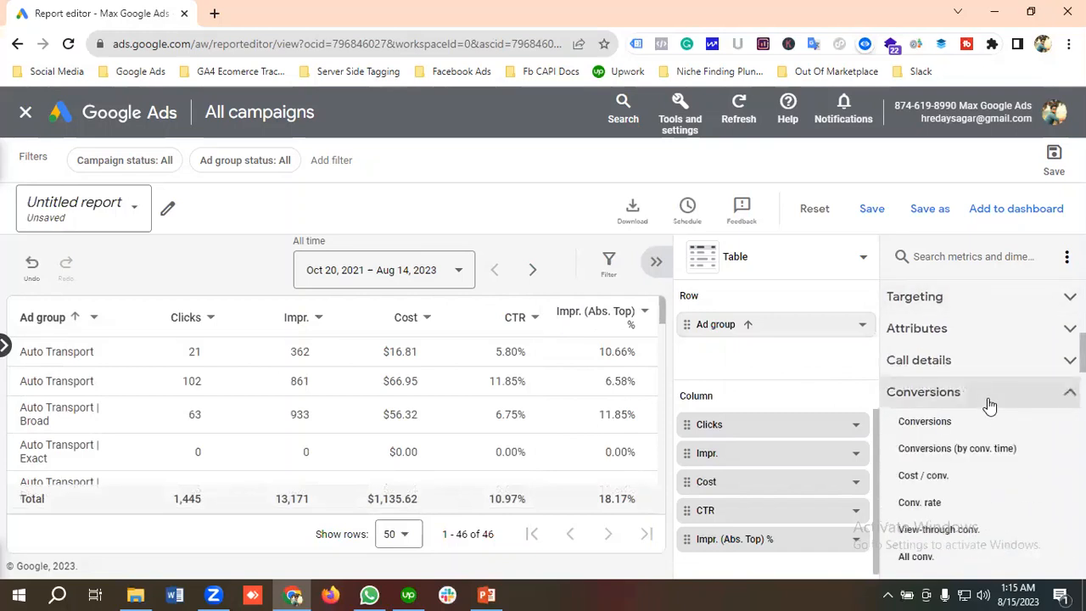
pyautogui.click(942, 423)
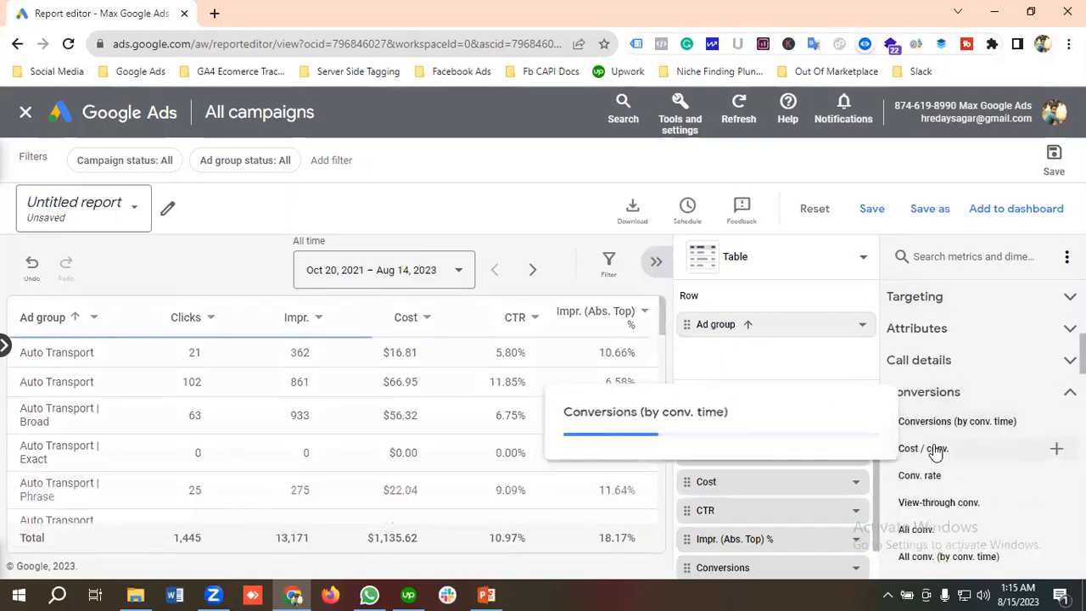
pyautogui.click(936, 449)
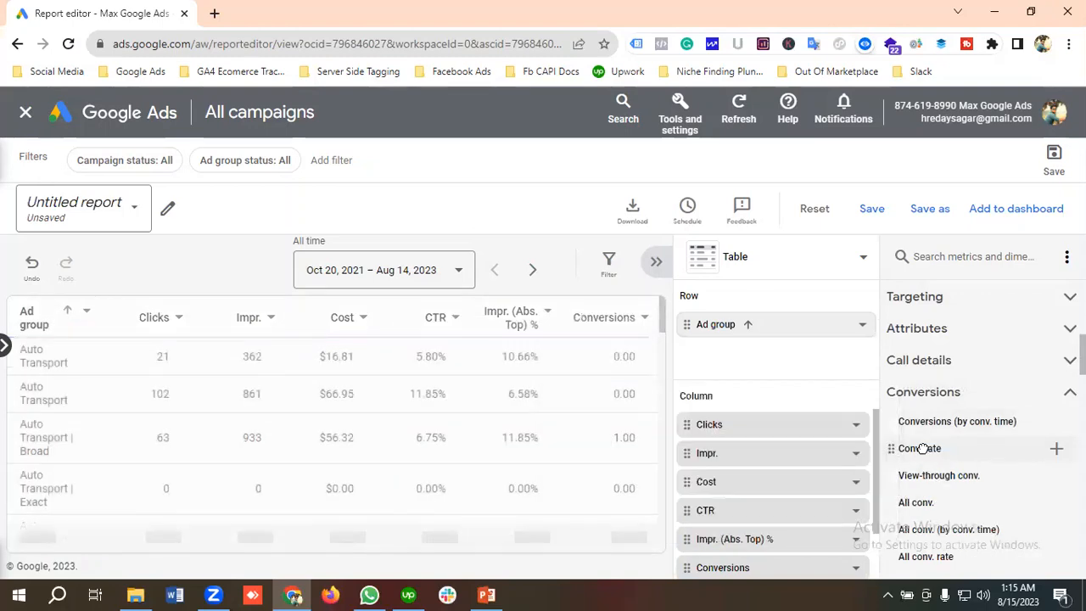
pyautogui.click(940, 447)
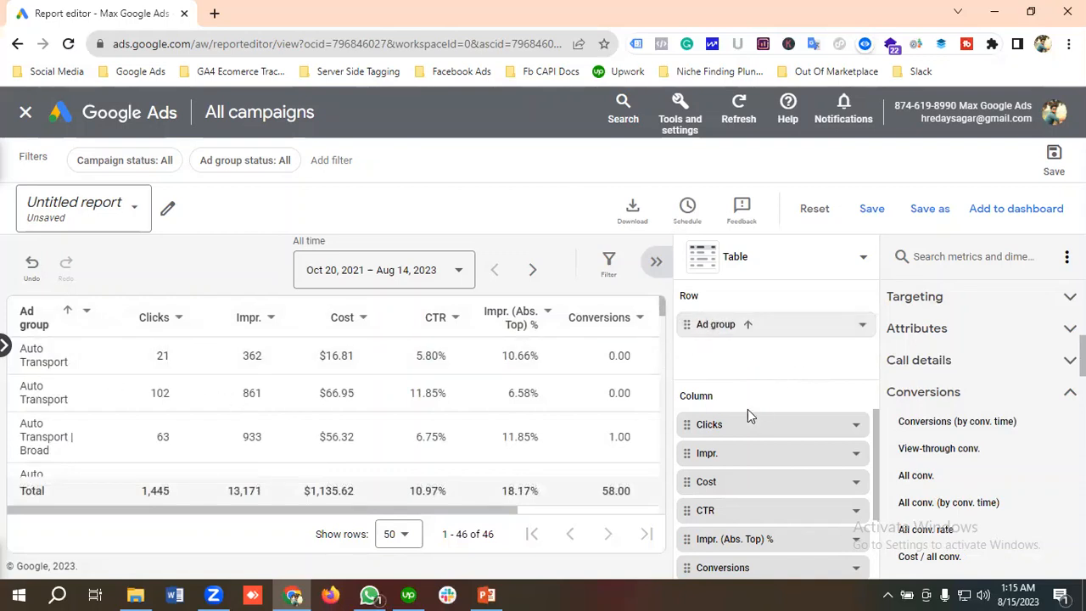
# Step: Review the report's chosen columns and remaining conversion metrics, and examine the ad group figures across the whole table
pyautogui.scroll(-2, 750, 417)
pyautogui.scroll(2, 761, 434)
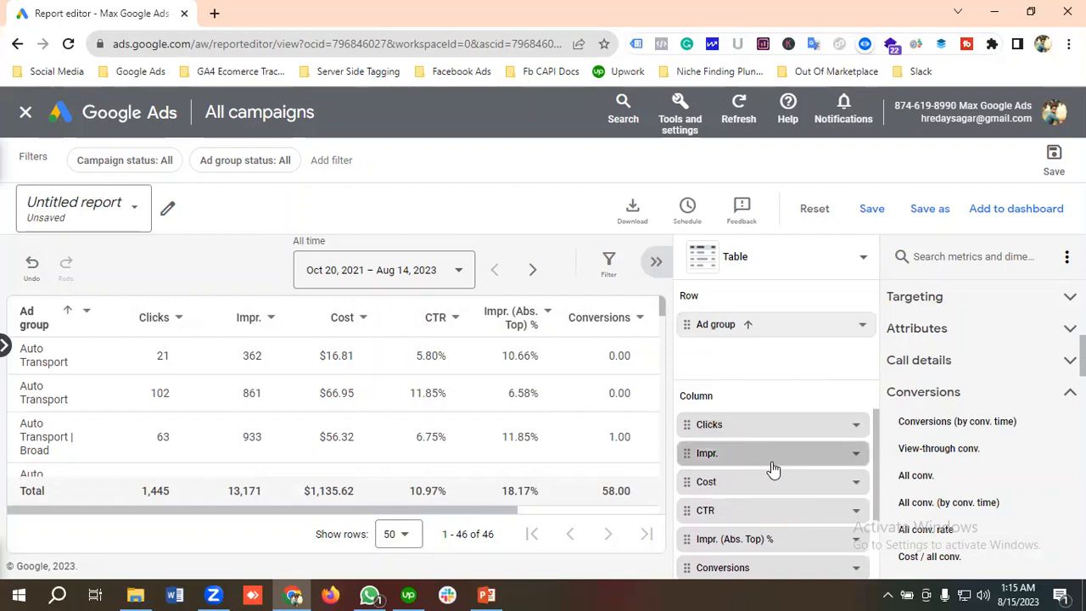
pyautogui.scroll(-2, 765, 464)
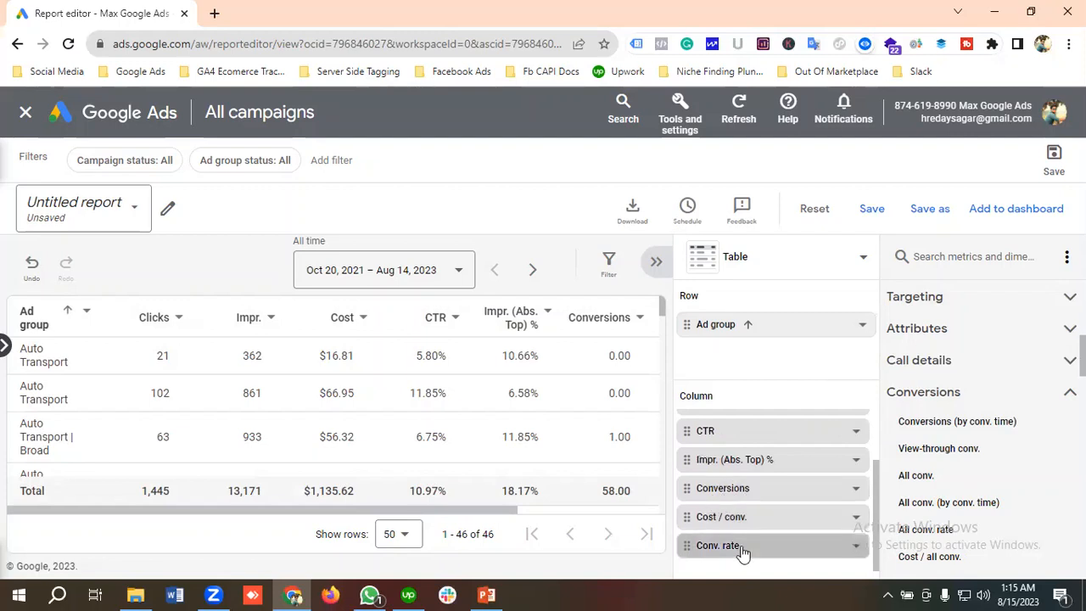
pyautogui.scroll(2, 818, 480)
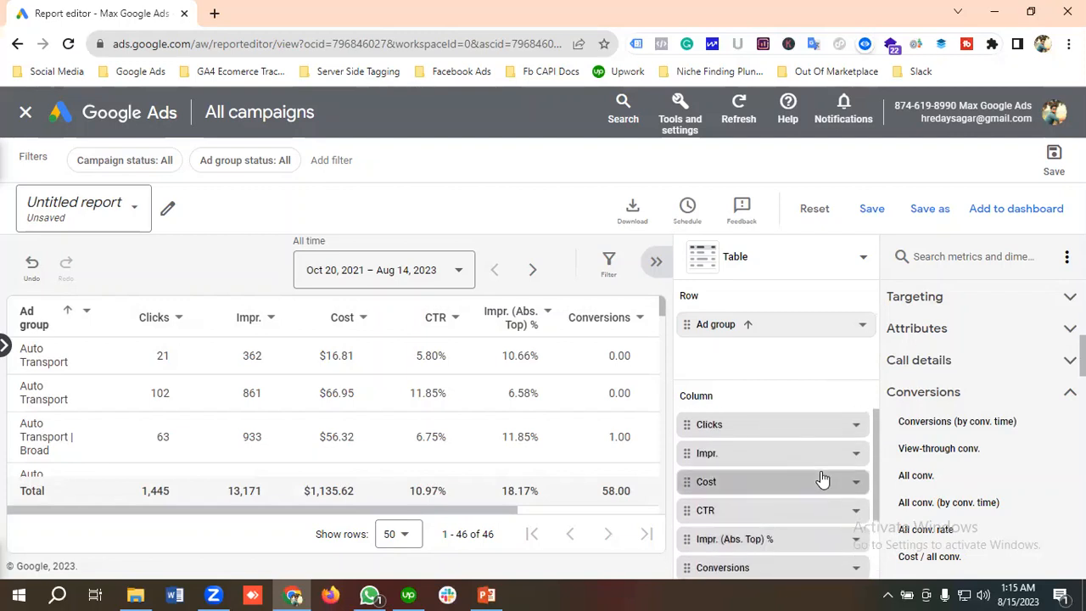
pyautogui.scroll(-3, 1023, 405)
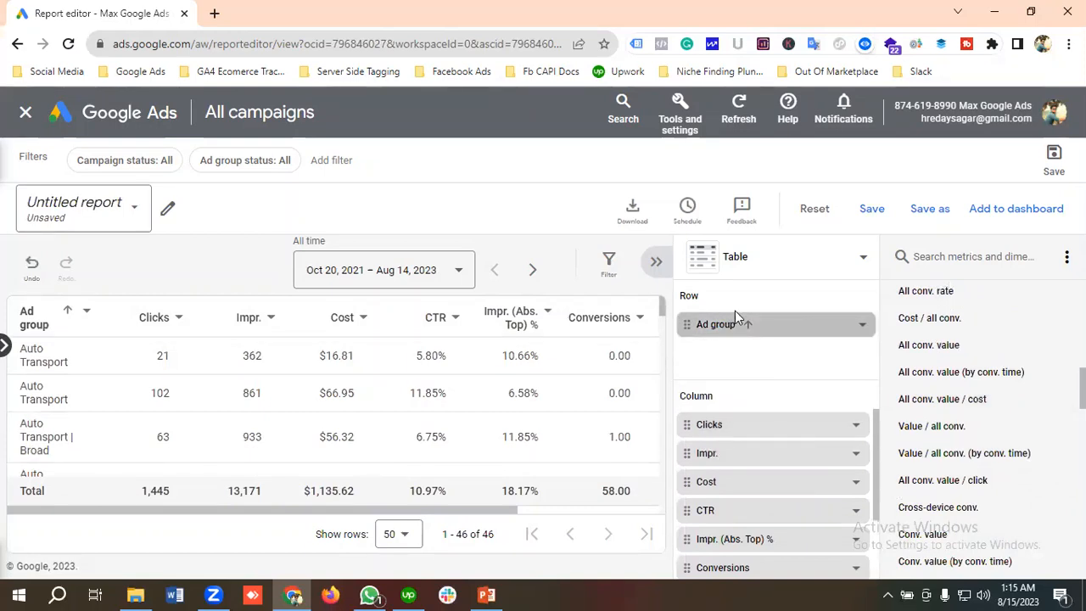
pyautogui.scroll(2, 972, 382)
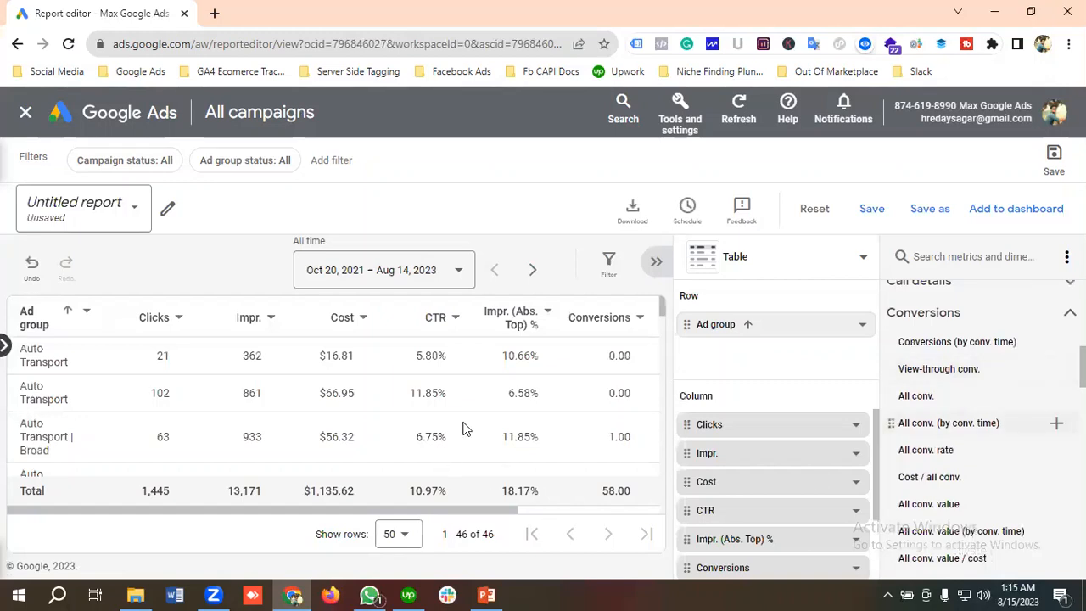
pyautogui.moveTo(479, 516); pyautogui.dragTo(381, 531)
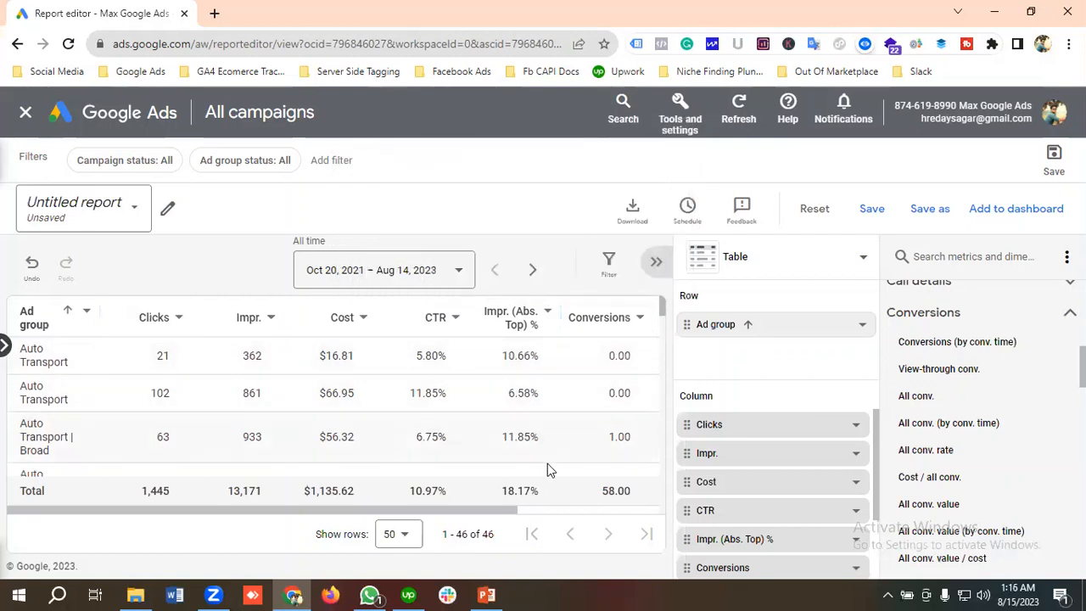
pyautogui.moveTo(472, 515); pyautogui.dragTo(566, 515)
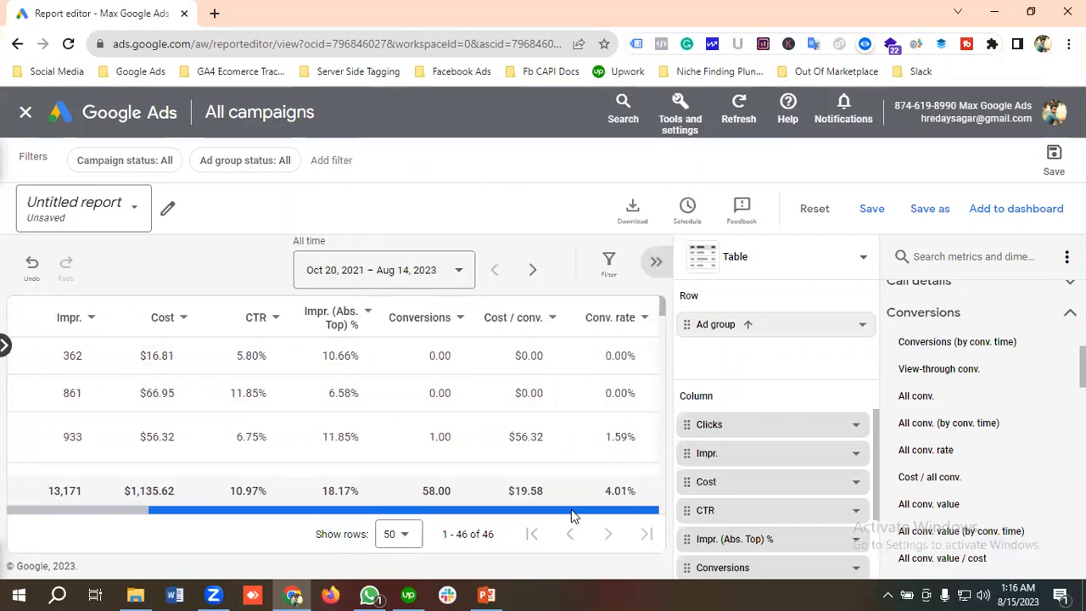
pyautogui.moveTo(571, 509)
pyautogui.mouseDown()
pyautogui.moveTo(493, 509)
pyautogui.moveTo(567, 511)
pyautogui.mouseUp()
pyautogui.scroll(-2, 393, 455)
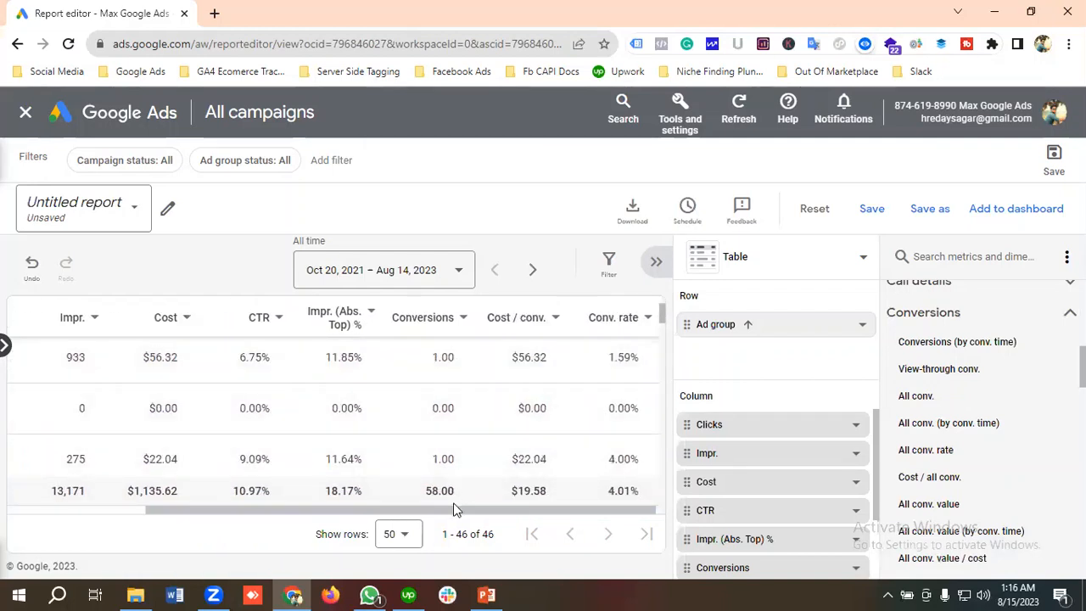
pyautogui.moveTo(453, 514); pyautogui.dragTo(243, 518)
pyautogui.scroll(2, 266, 433)
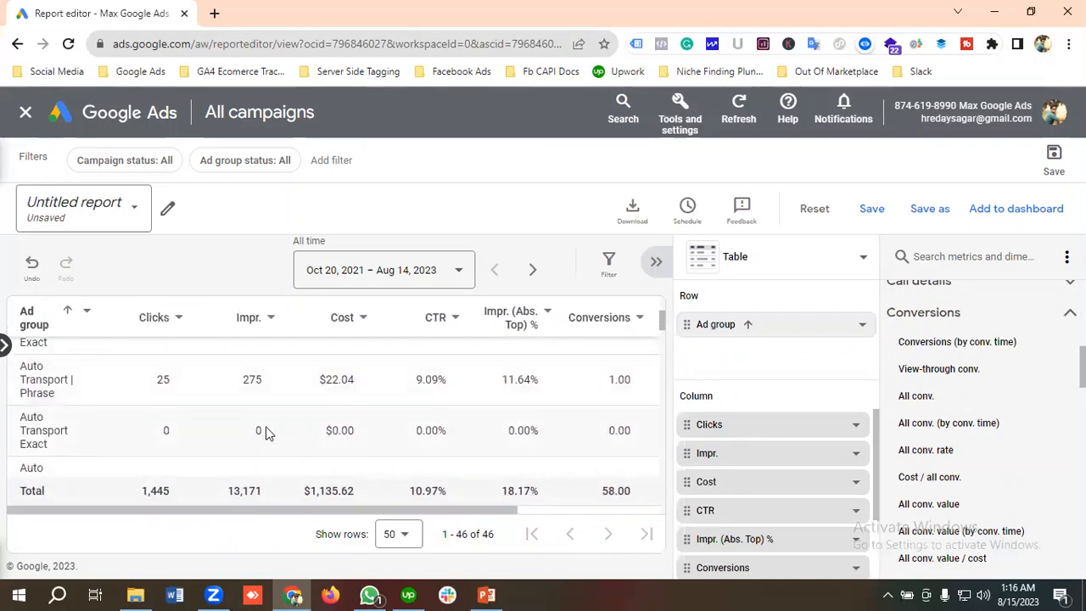
# Step: Sort the ad group table by Conversions from high to low and check the leading ad groups
pyautogui.moveTo(377, 512); pyautogui.dragTo(490, 495)
pyautogui.click(442, 329)
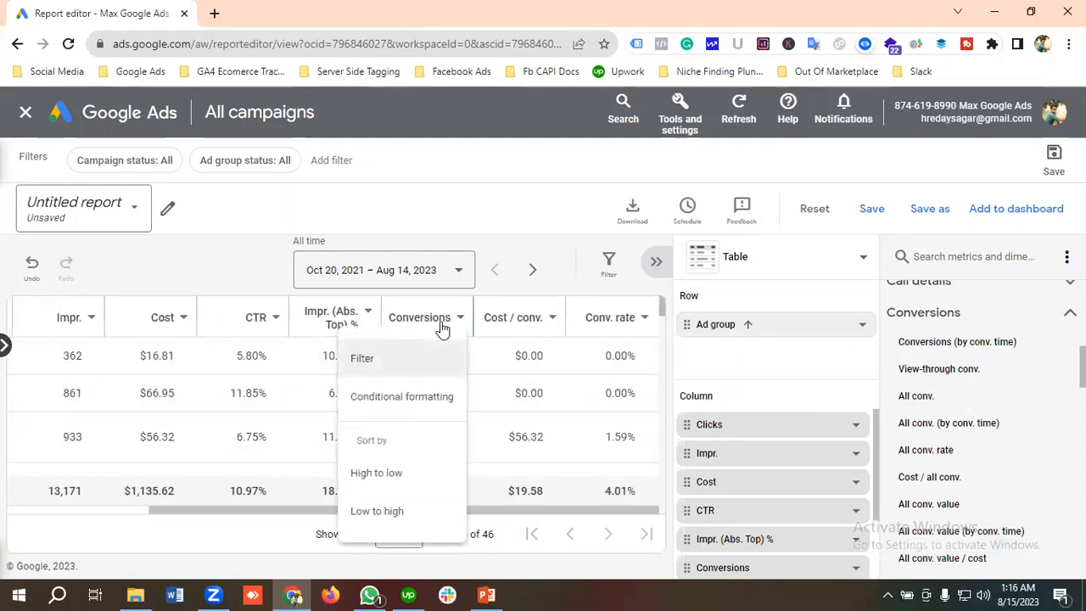
pyautogui.click(388, 476)
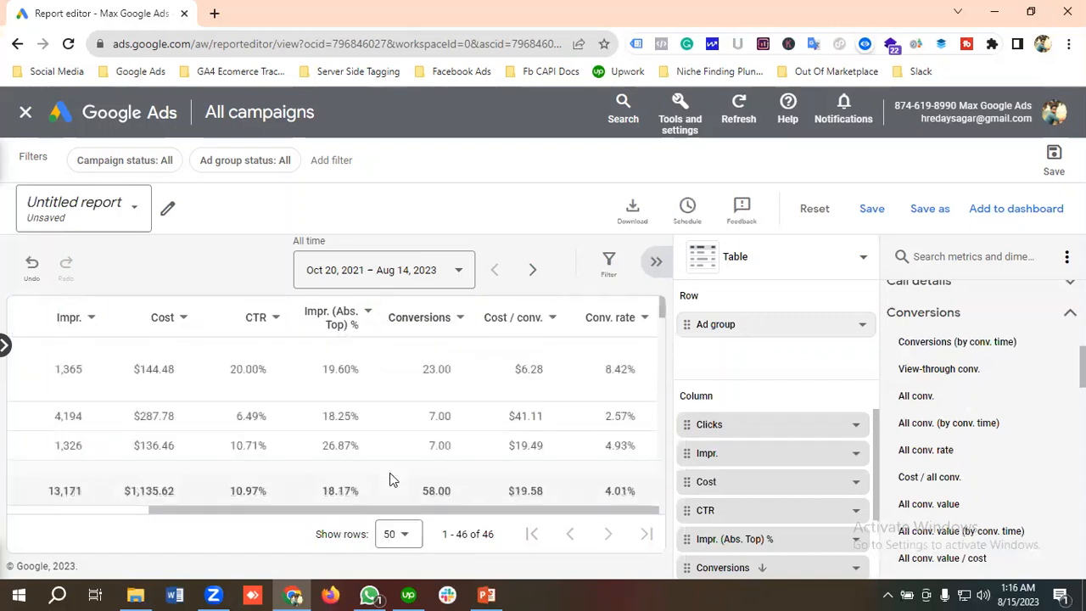
pyautogui.moveTo(478, 513); pyautogui.dragTo(224, 509)
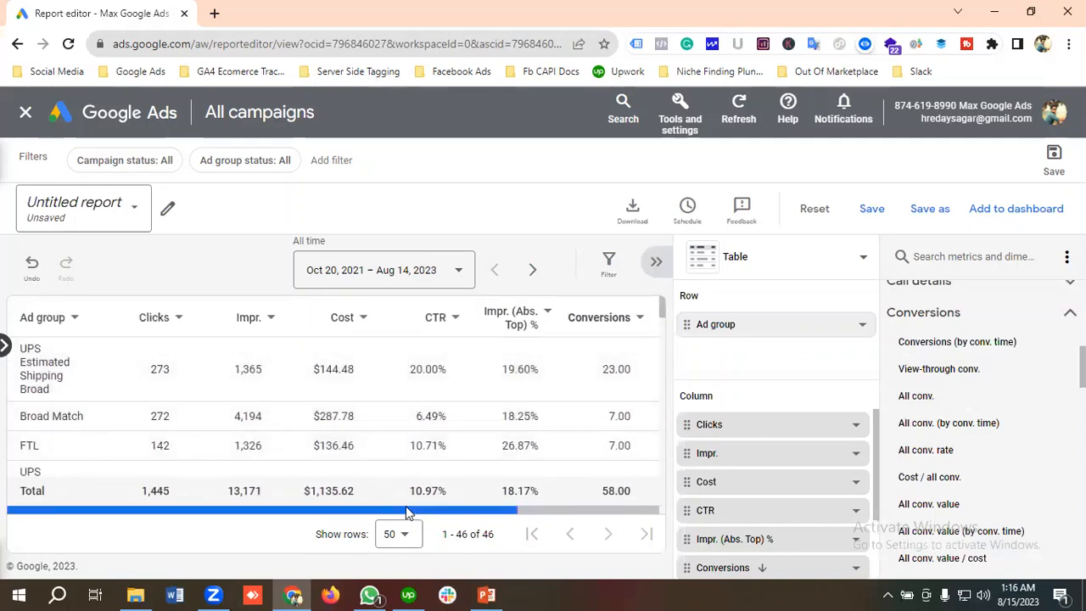
pyautogui.moveTo(410, 511)
pyautogui.mouseDown()
pyautogui.moveTo(543, 514)
pyautogui.moveTo(402, 526)
pyautogui.mouseUp()
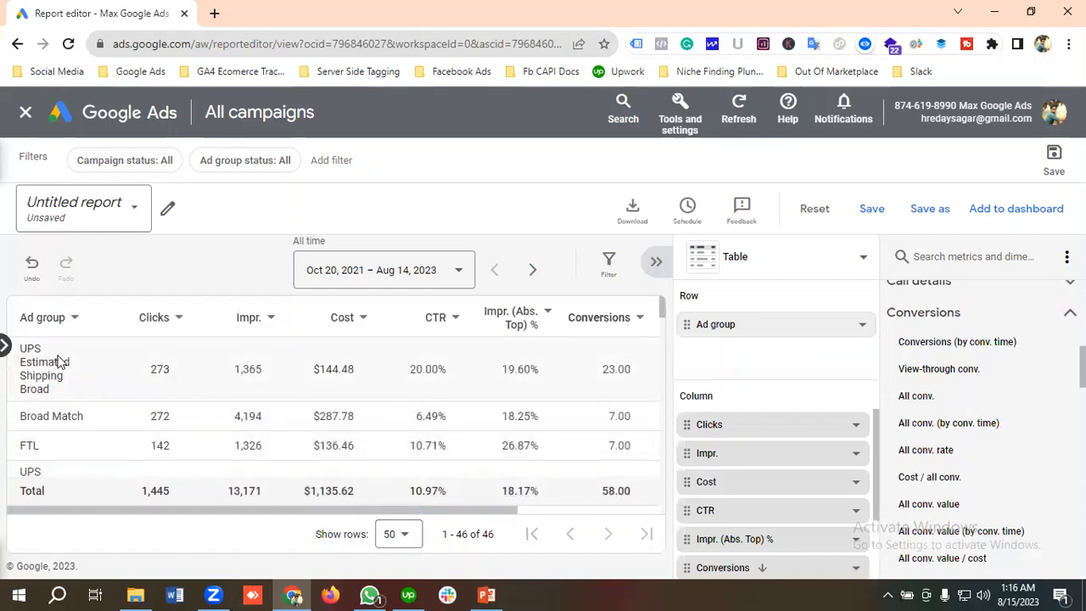
# Step: Examine the top-converting ad groups' figures across the table, including their Conversions and Cost / conv. values
pyautogui.moveTo(442, 508); pyautogui.dragTo(413, 515)
pyautogui.moveTo(200, 509); pyautogui.dragTo(247, 512)
pyautogui.scroll(-1, 458, 415)
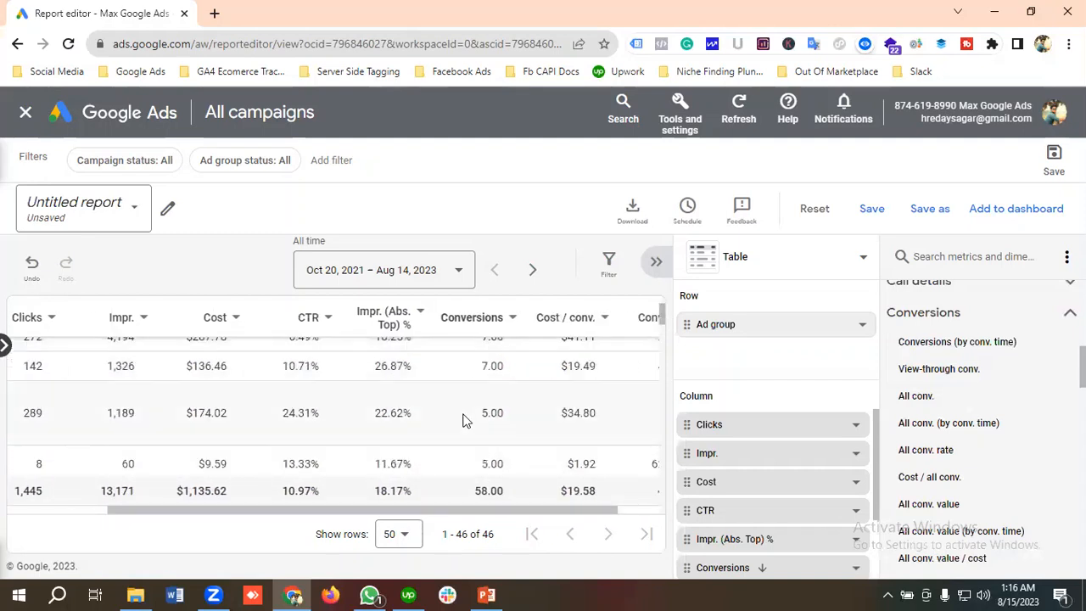
pyautogui.scroll(1, 461, 416)
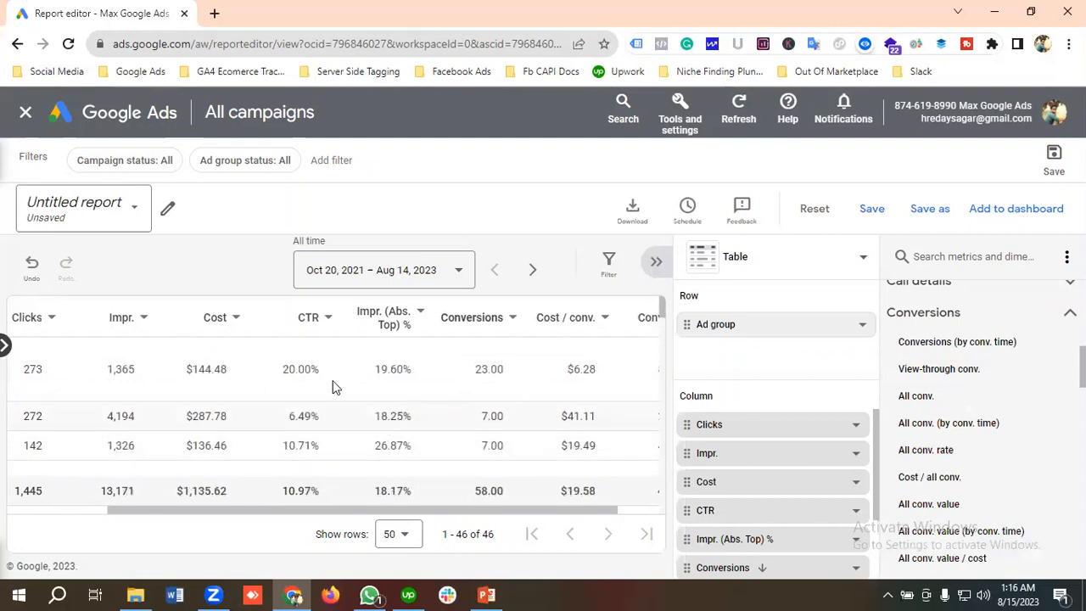
pyautogui.moveTo(438, 509); pyautogui.dragTo(383, 507)
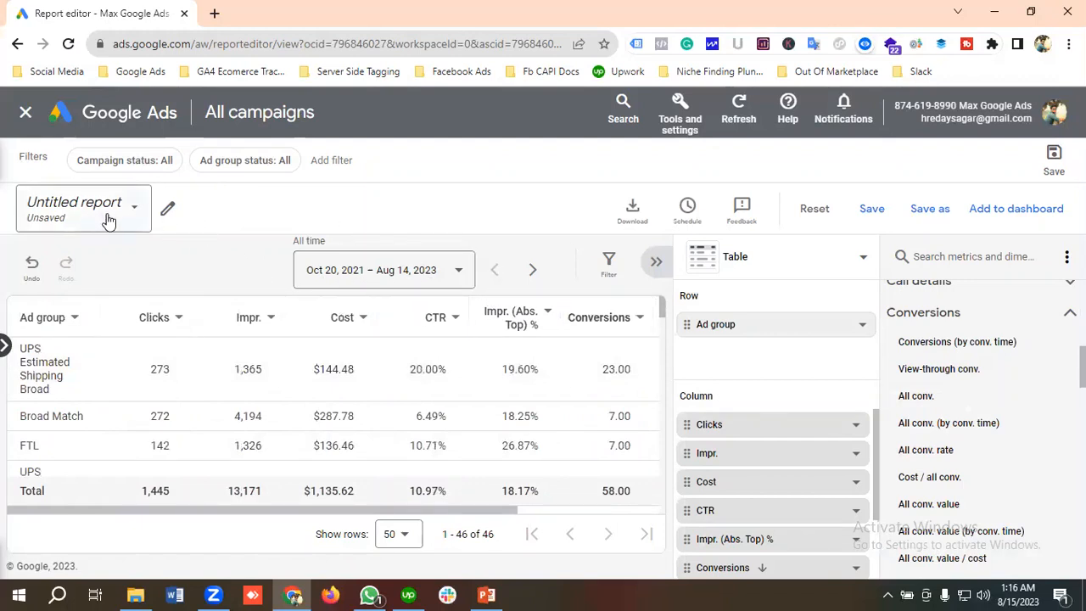
# Step: Rename the untitled report as "Google Ads Ad Group Wise Report" and save it
pyautogui.click(167, 211)
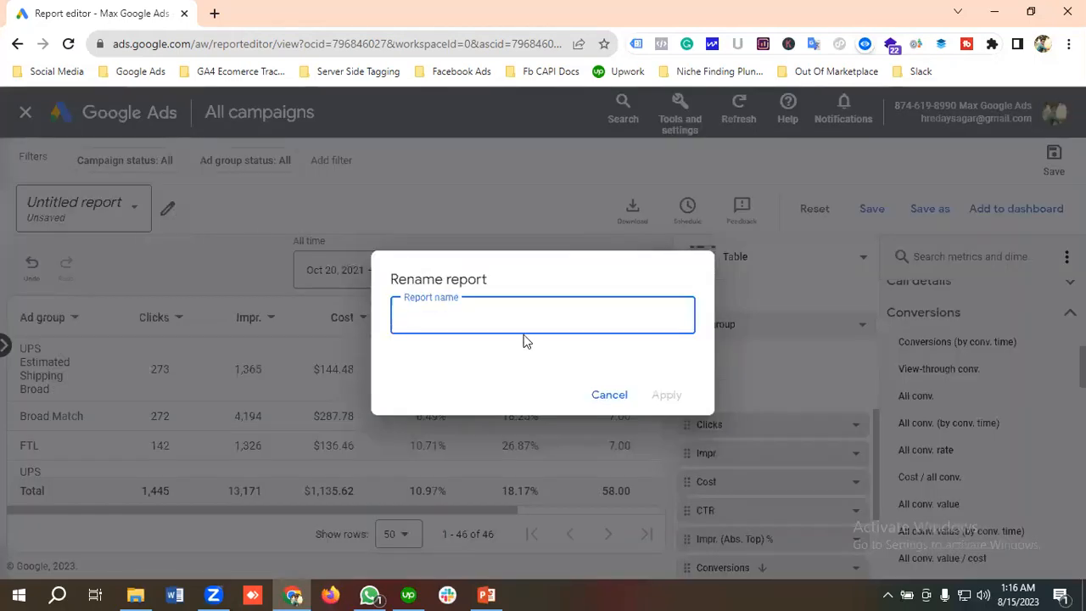
pyautogui.write('Google Ads Ad Group Wise Report')
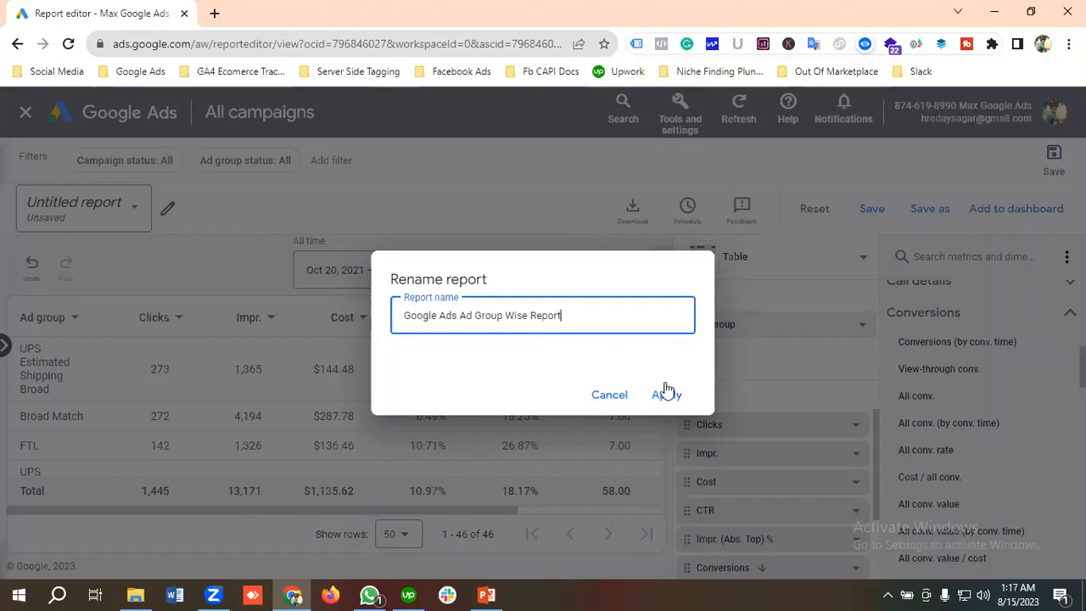
pyautogui.click(665, 392)
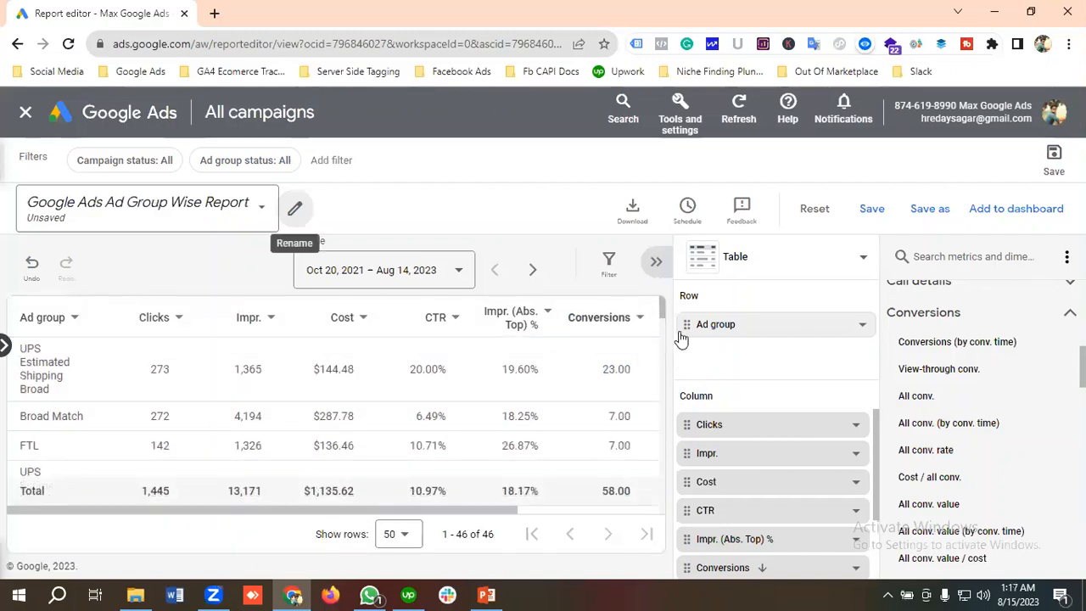
pyautogui.click(872, 209)
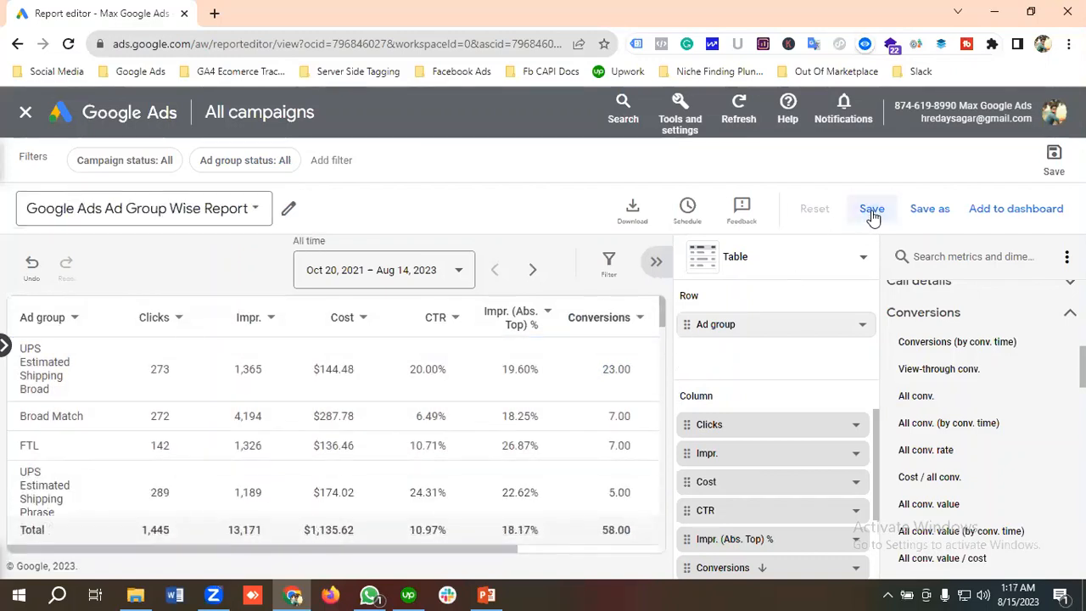
# Step: Check which file formats are offered for downloading the report, without downloading it
pyautogui.click(632, 211)
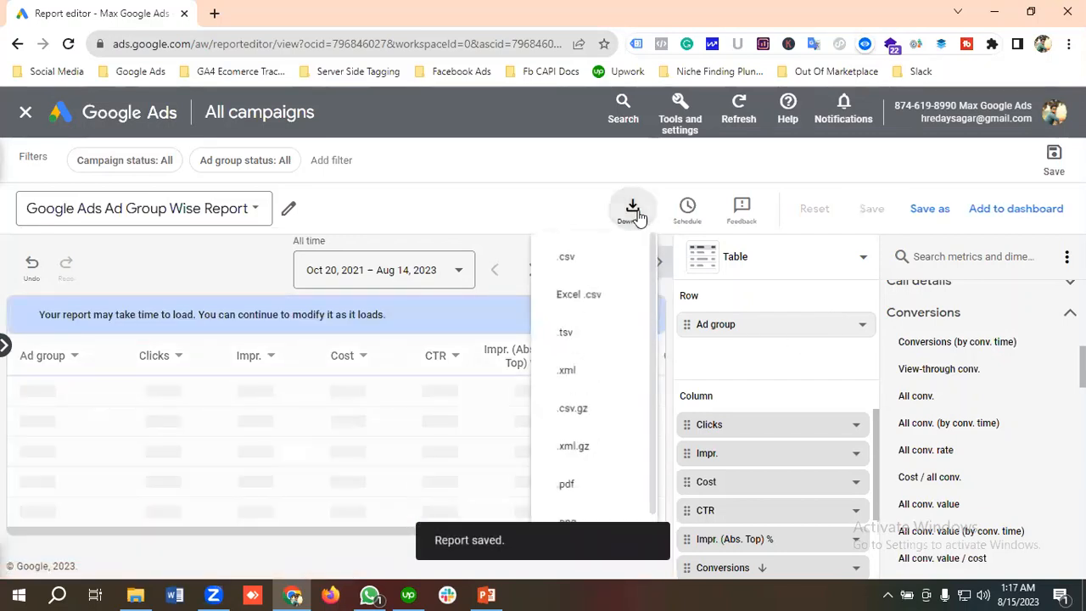
pyautogui.click(520, 162)
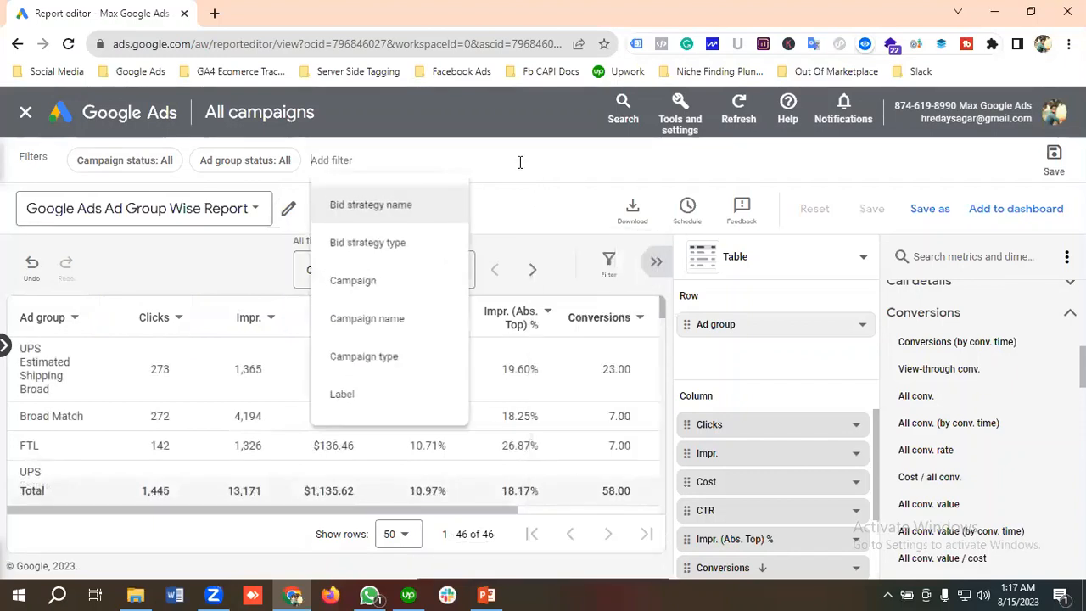
pyautogui.click(521, 162)
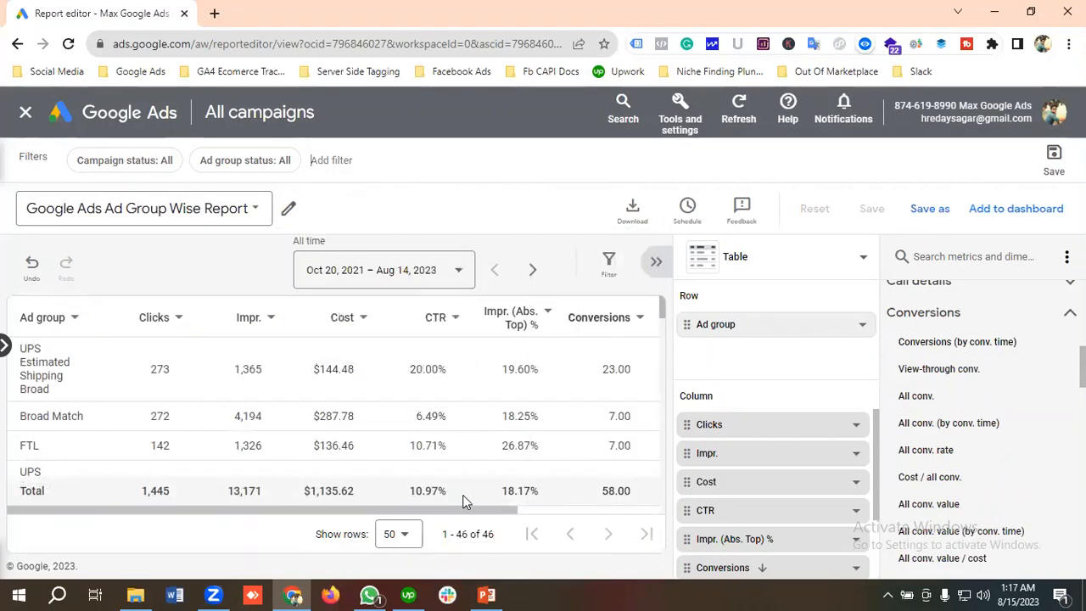
# Step: Try the Today date range on the ad group report and replace it with Yesterday
pyautogui.click(388, 272)
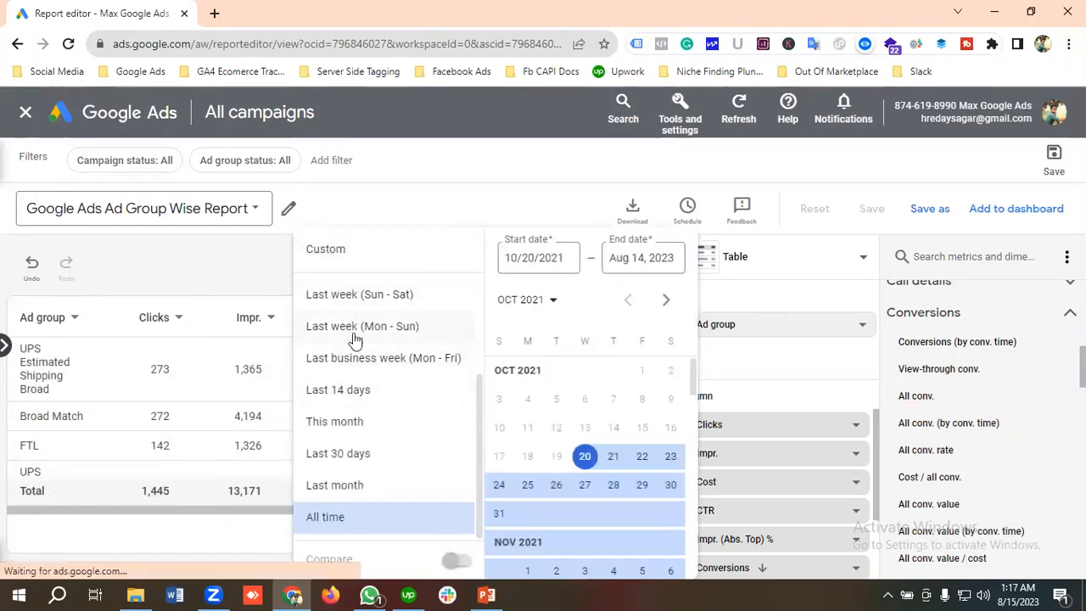
pyautogui.scroll(3, 367, 416)
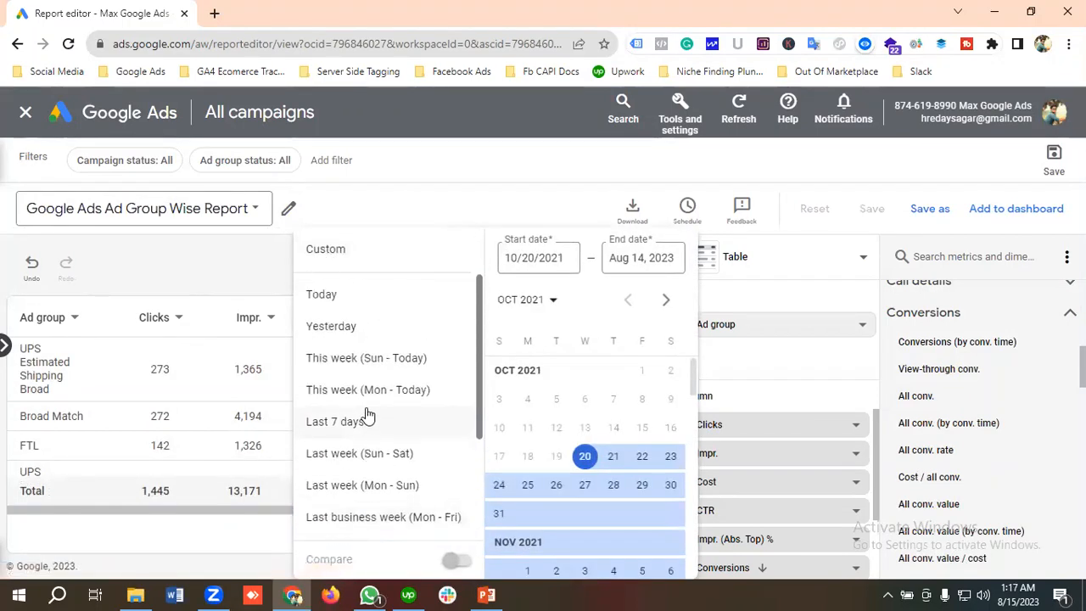
pyautogui.click(356, 297)
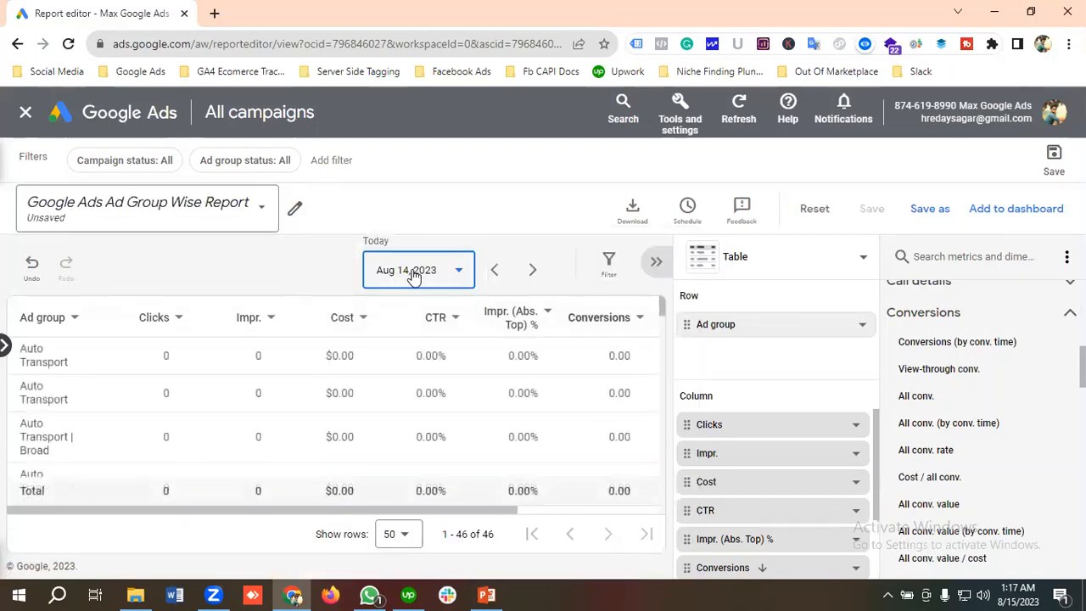
pyautogui.click(413, 272)
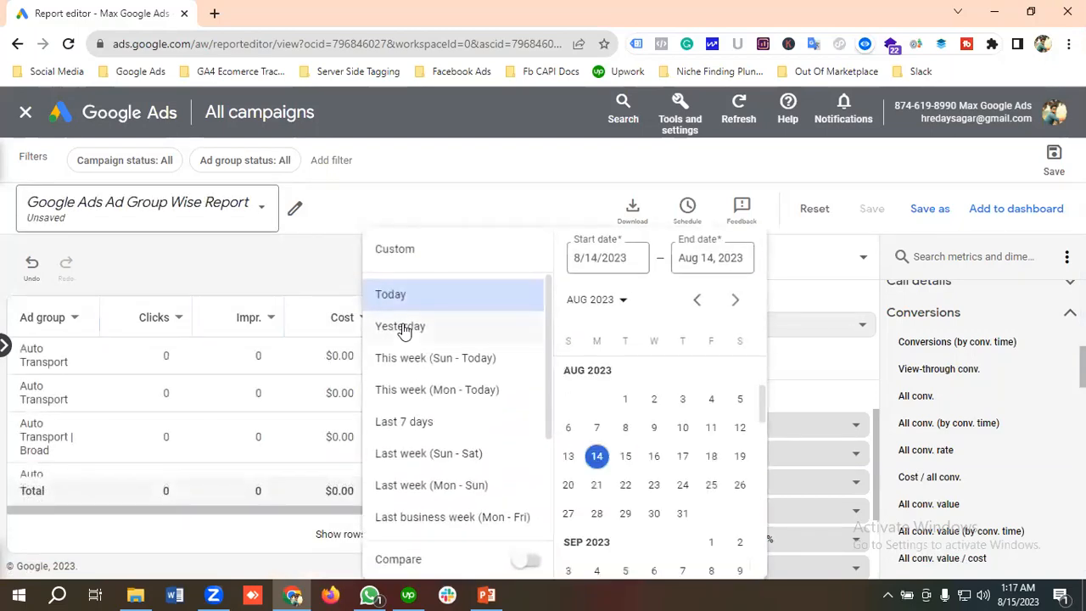
pyautogui.click(403, 330)
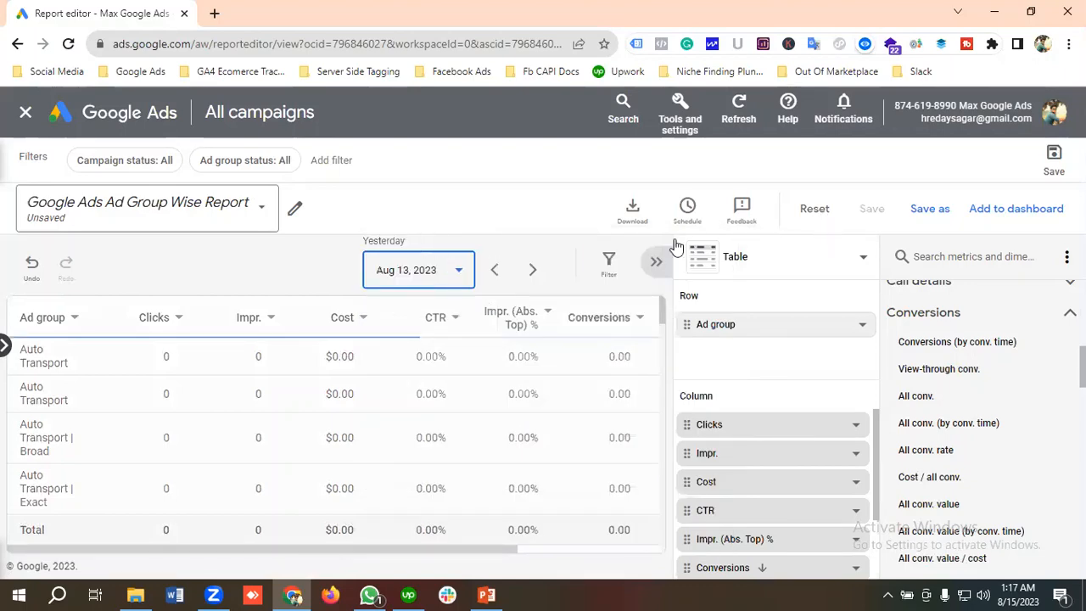
# Step: Start an e-mail schedule for the report with a Daily frequency at 7:00 PM
pyautogui.click(688, 208)
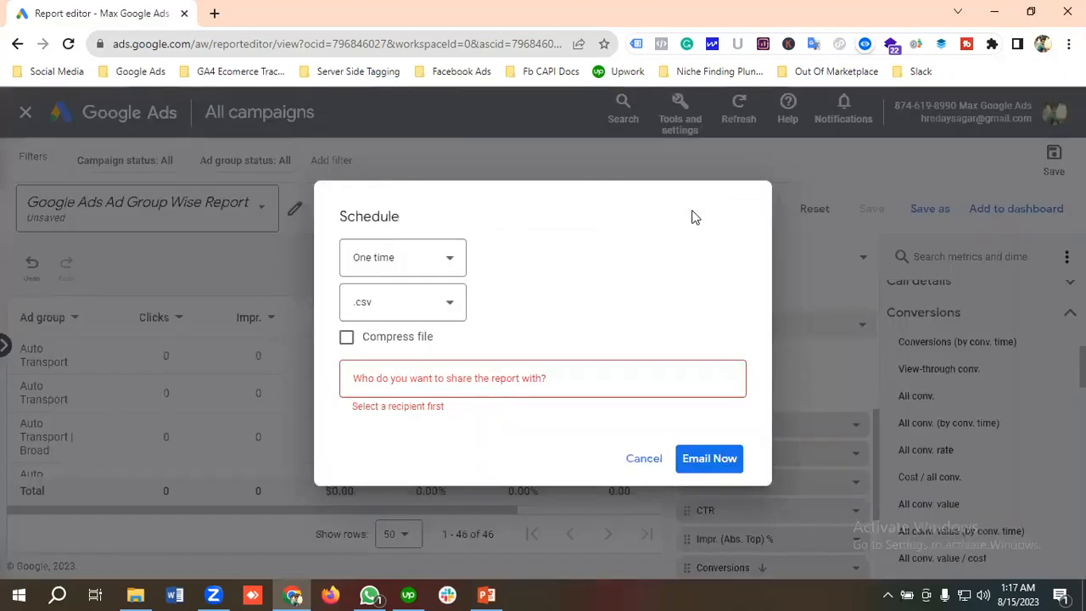
pyautogui.click(399, 272)
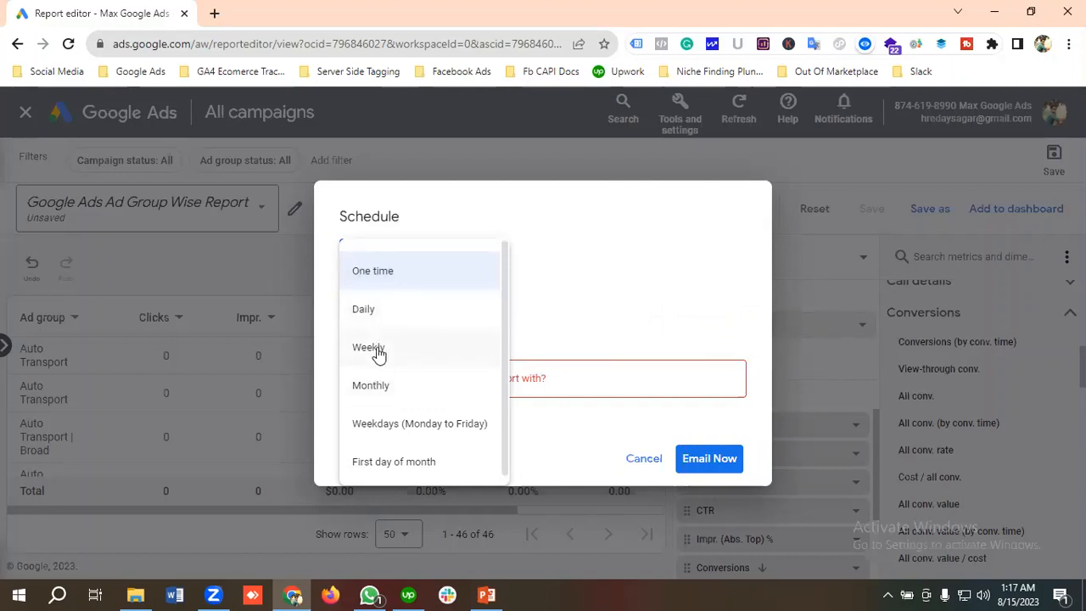
pyautogui.moveTo(383, 320)
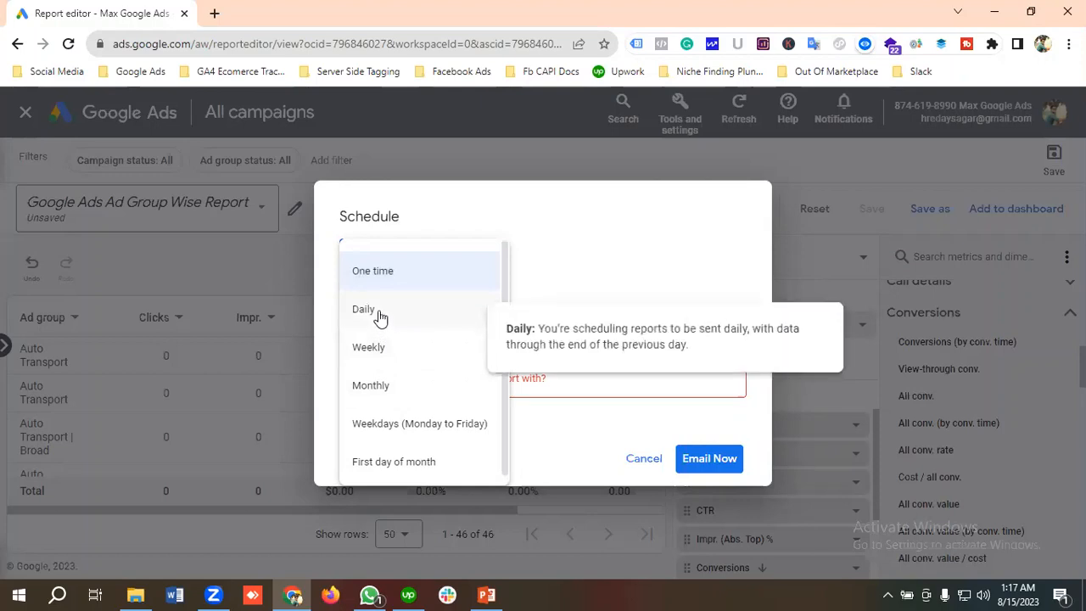
pyautogui.click(380, 312)
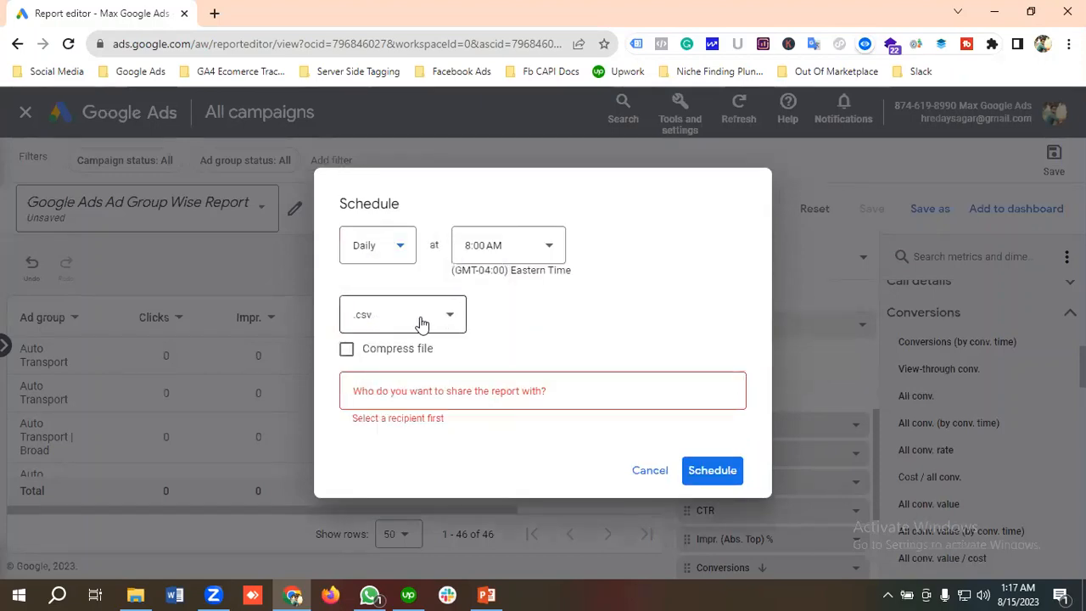
pyautogui.click(515, 252)
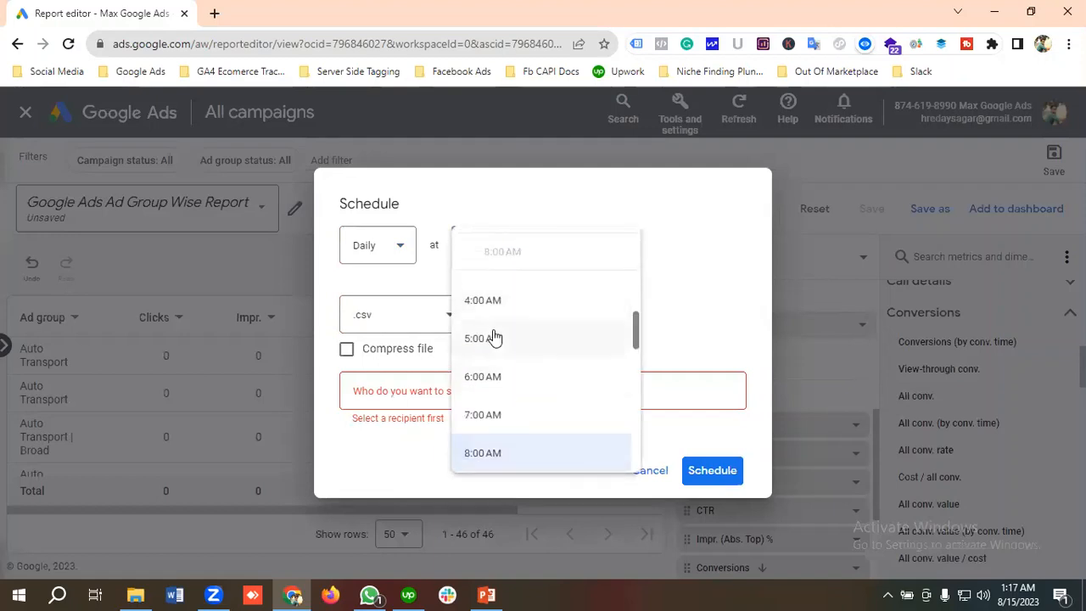
pyautogui.scroll(-2, 496, 339)
pyautogui.scroll(-3, 516, 350)
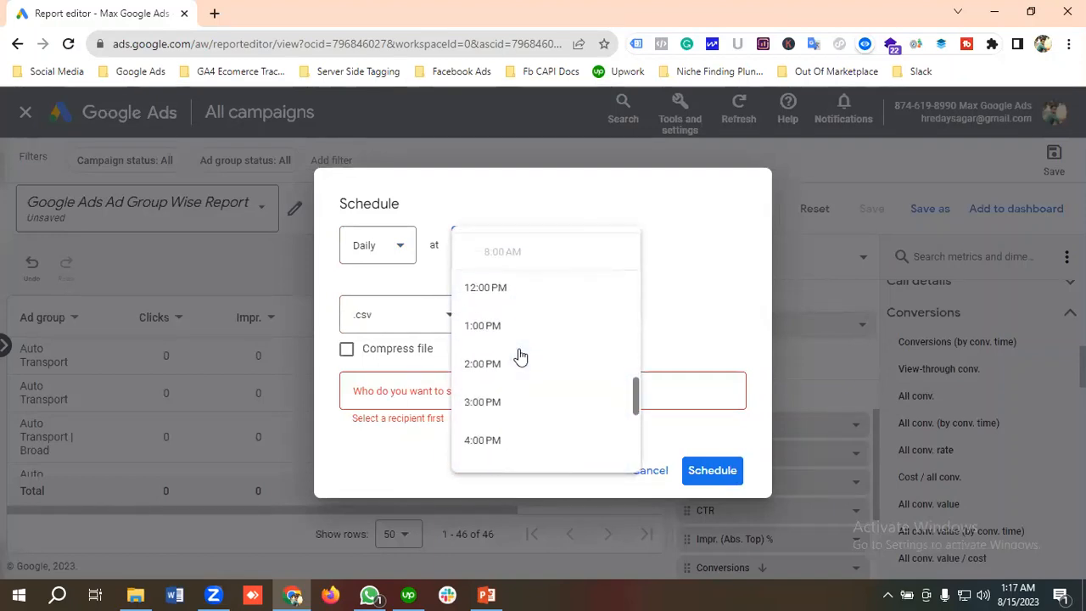
pyautogui.scroll(-2, 520, 357)
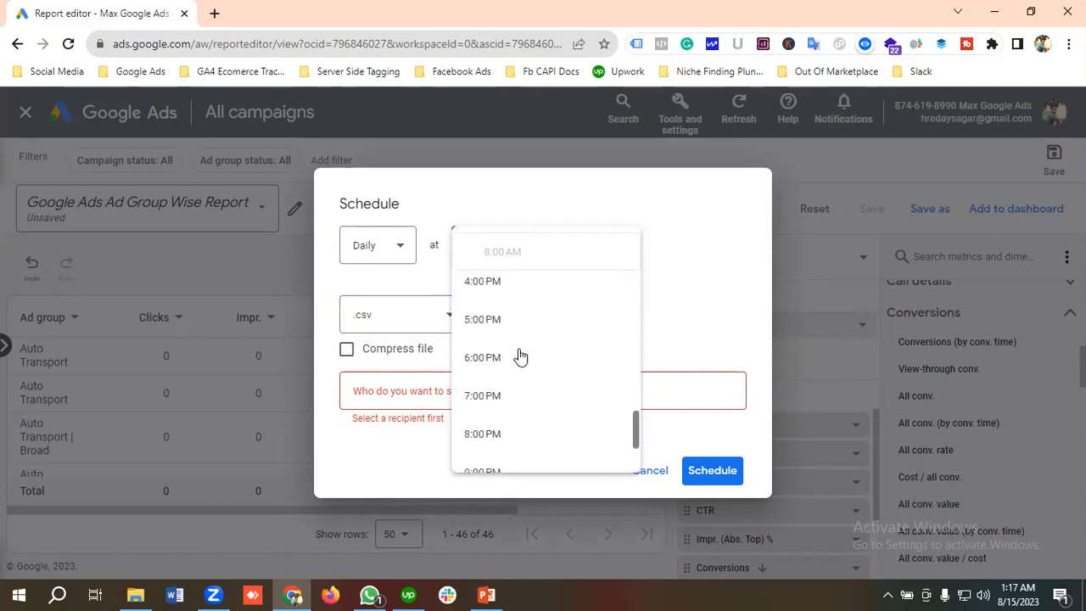
pyautogui.click(492, 401)
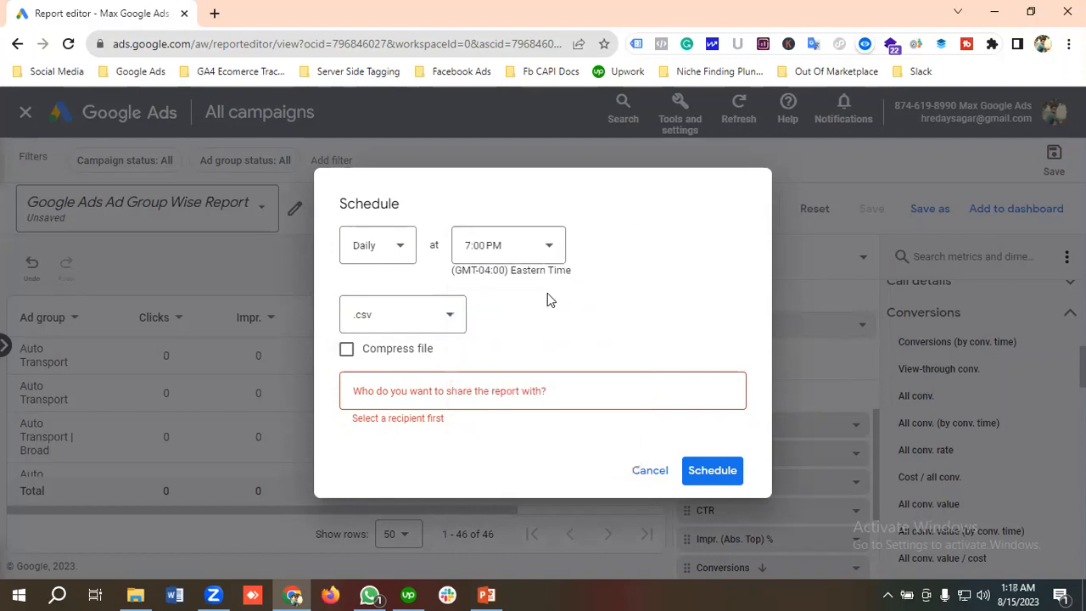
# Step: Use .csv as the scheduled report's file format and enable file compression
pyautogui.click(432, 322)
pyautogui.click(375, 360)
pyautogui.click(346, 351)
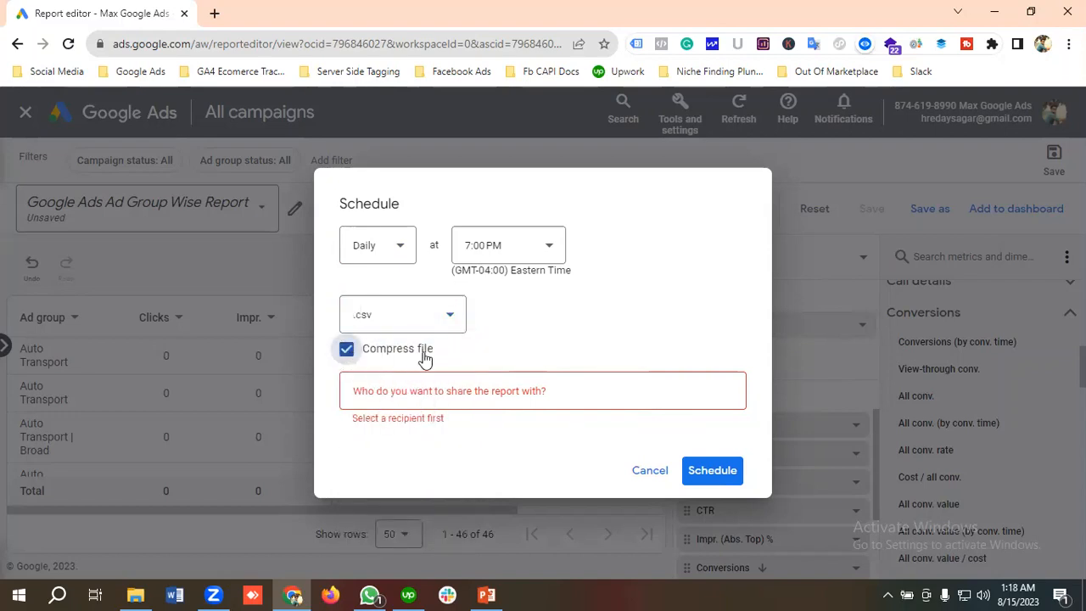
# Step: Select the second listed account user's e-mail as the report recipient and confirm the schedule
pyautogui.click(413, 395)
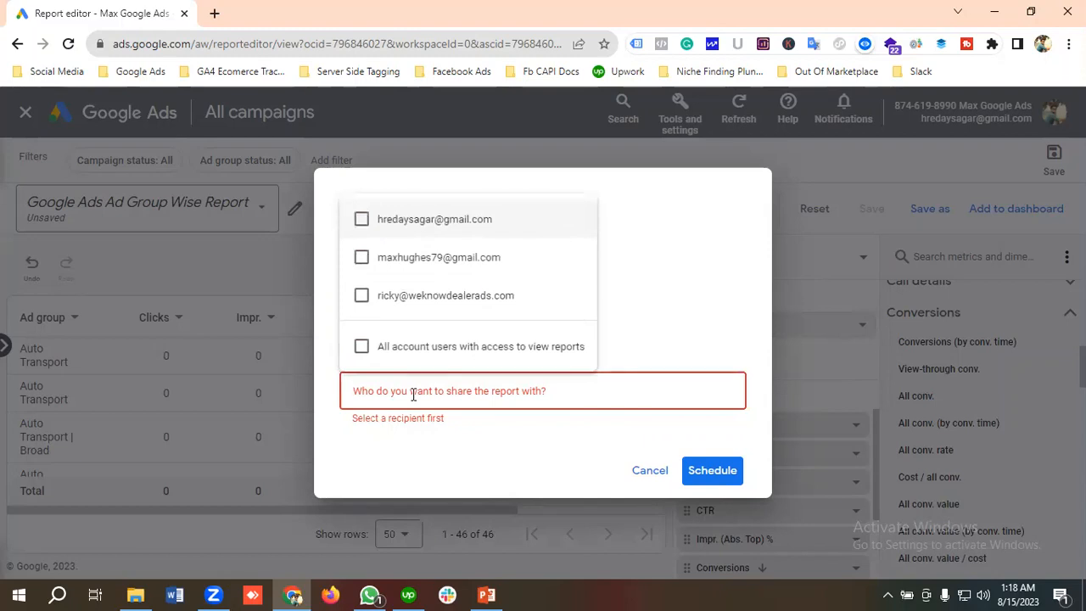
pyautogui.write('ana')
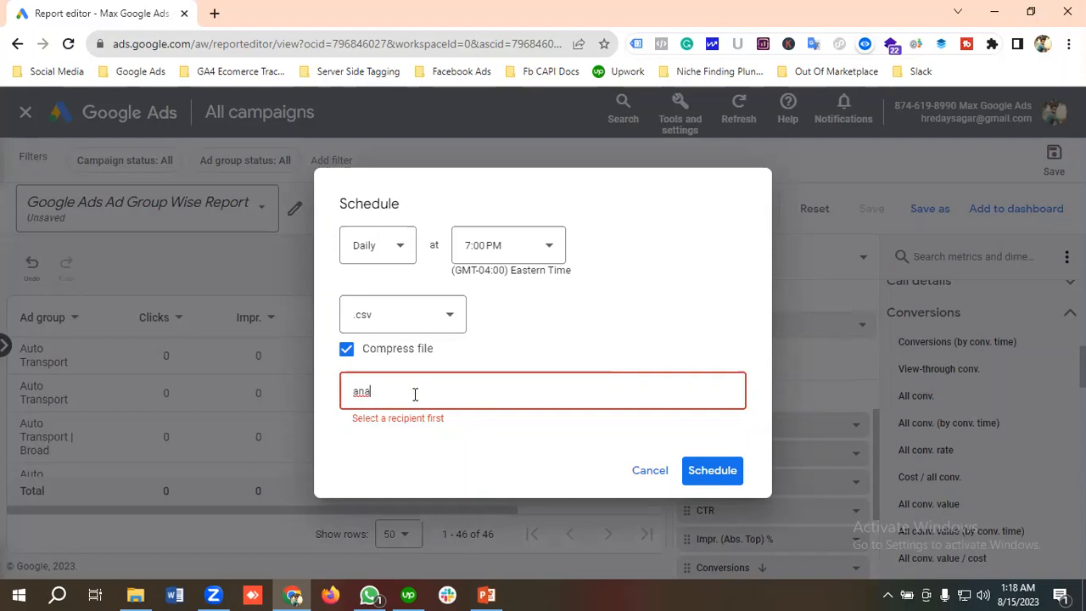
pyautogui.press('BackSpace')
pyautogui.press('BackSpace')
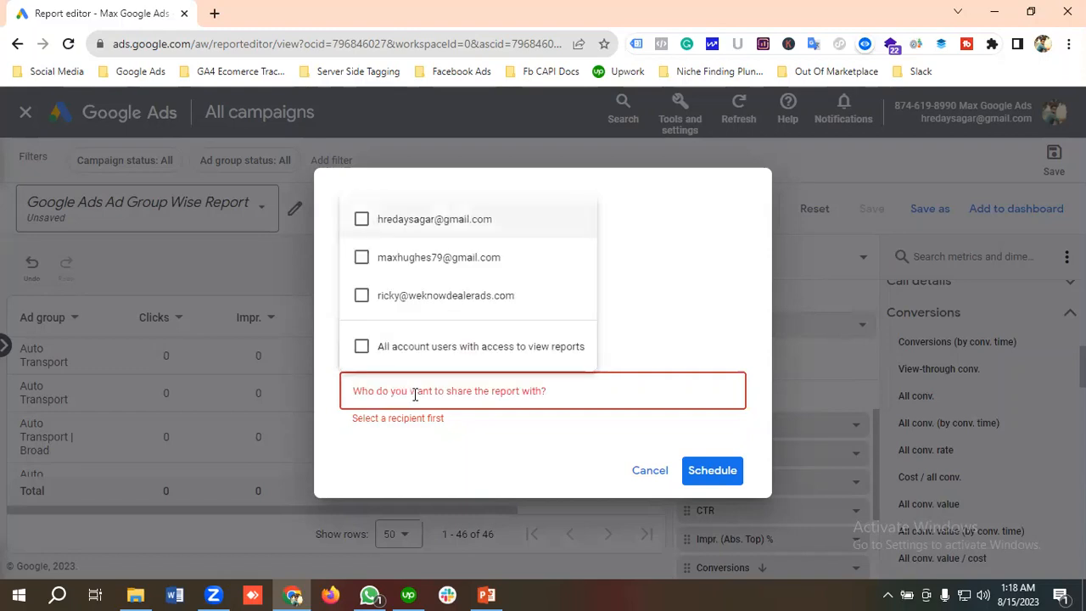
pyautogui.click(360, 256)
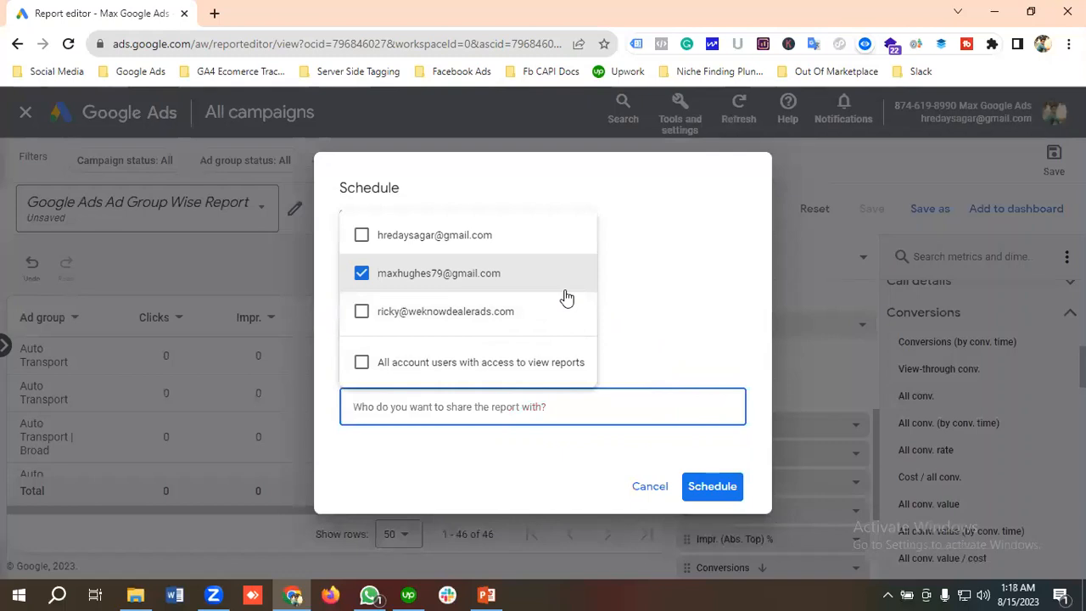
pyautogui.click(715, 490)
pyautogui.click(715, 490)
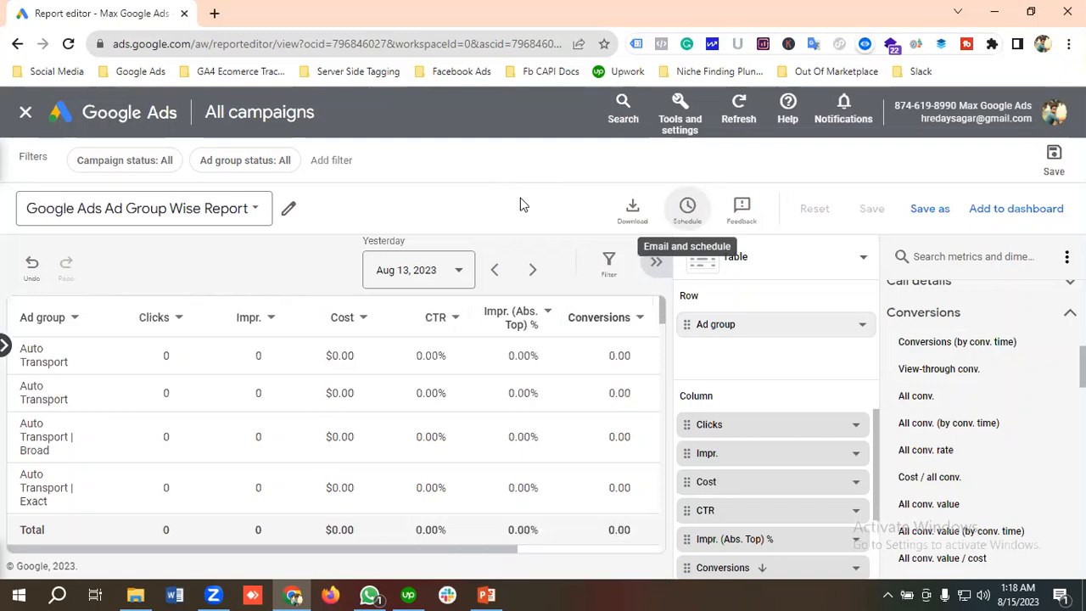
pyautogui.scroll(-1, 539, 315)
pyautogui.scroll(1, 541, 317)
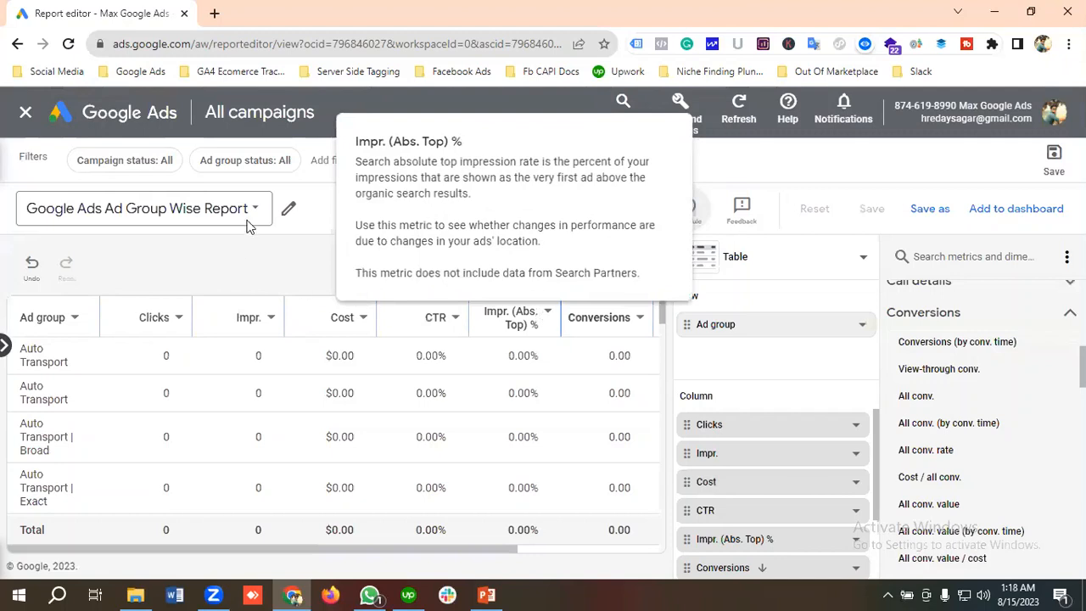